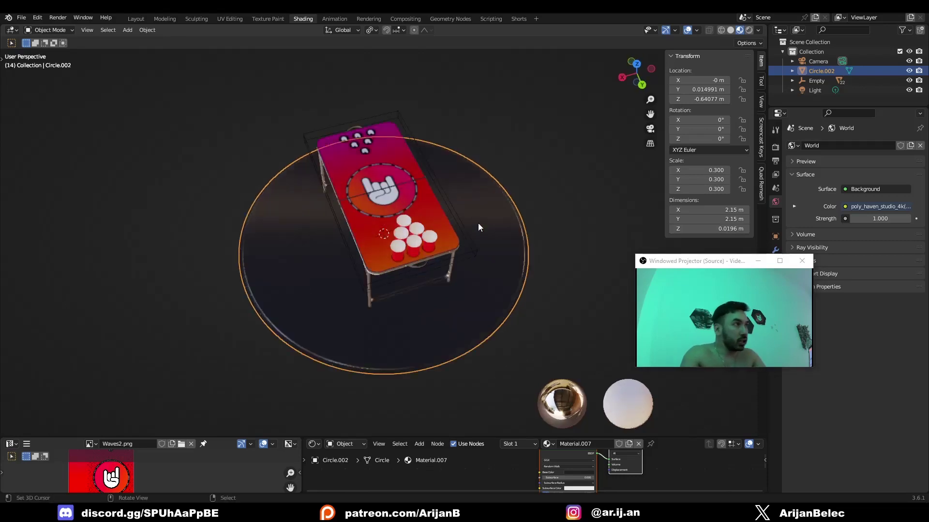
Examine the beer pong table's printed top, logo, cups and legs from several angles
{"action": "middle_click_drag", "start_coordinate": [478, 223], "coordinate": [373, 97]}
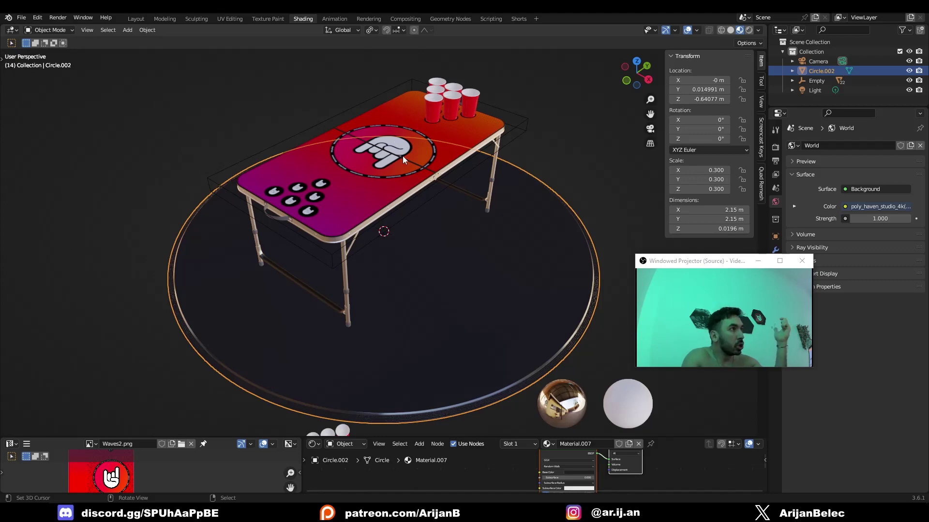
{"action": "middle_click_drag", "start_coordinate": [403, 155], "coordinate": [337, 226]}
{"action": "middle_click_drag", "start_coordinate": [437, 115], "coordinate": [312, 197]}
{"action": "scroll", "coordinate": [498, 135], "scroll_direction": "up", "scroll_amount": 3}
{"action": "scroll", "coordinate": [458, 131], "scroll_direction": "down", "scroll_amount": 2}
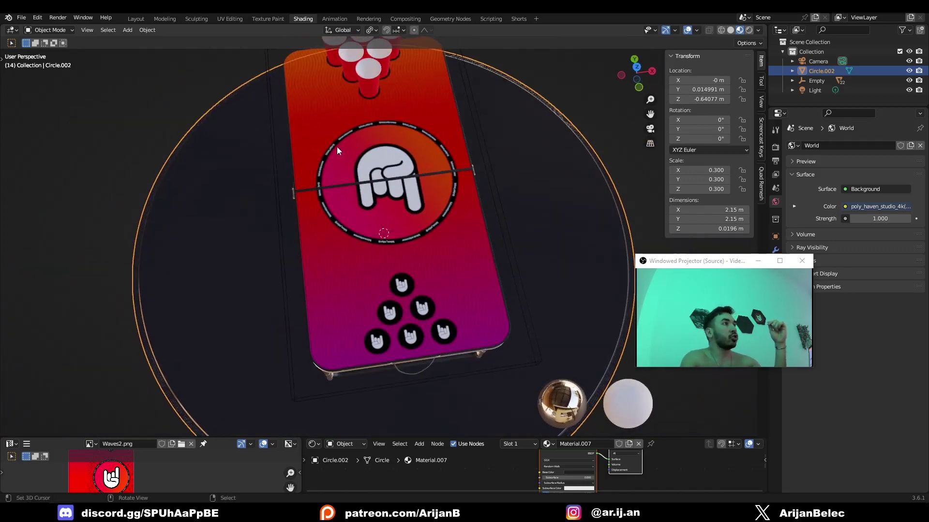
{"action": "middle_click_drag", "start_coordinate": [337, 151], "coordinate": [360, 182]}
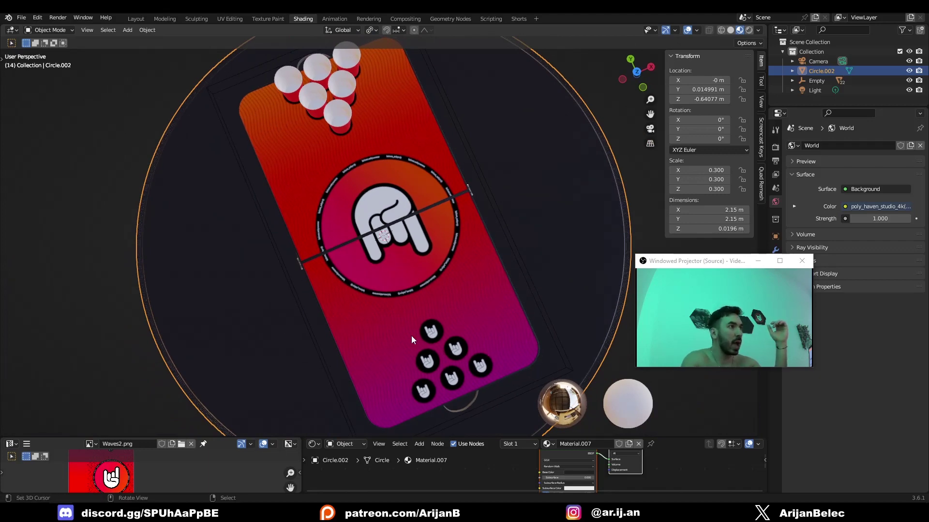
{"action": "scroll", "coordinate": [387, 334], "scroll_direction": "down", "scroll_amount": 1}
{"action": "middle_click_drag", "start_coordinate": [357, 323], "coordinate": [381, 257]}
{"action": "scroll", "coordinate": [381, 258], "scroll_direction": "up", "scroll_amount": 2}
{"action": "middle_click_drag", "start_coordinate": [214, 146], "coordinate": [237, 190]}
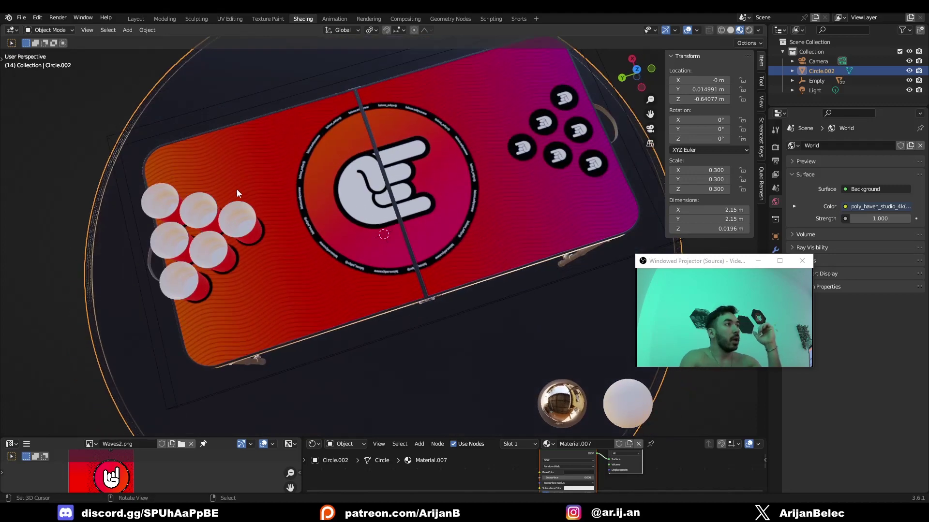
{"action": "mouse_move", "coordinate": [330, 279]}
{"action": "middle_mouse_down"}
{"action": "mouse_move", "coordinate": [301, 290]}
{"action": "mouse_move", "coordinate": [343, 277]}
{"action": "middle_mouse_up"}
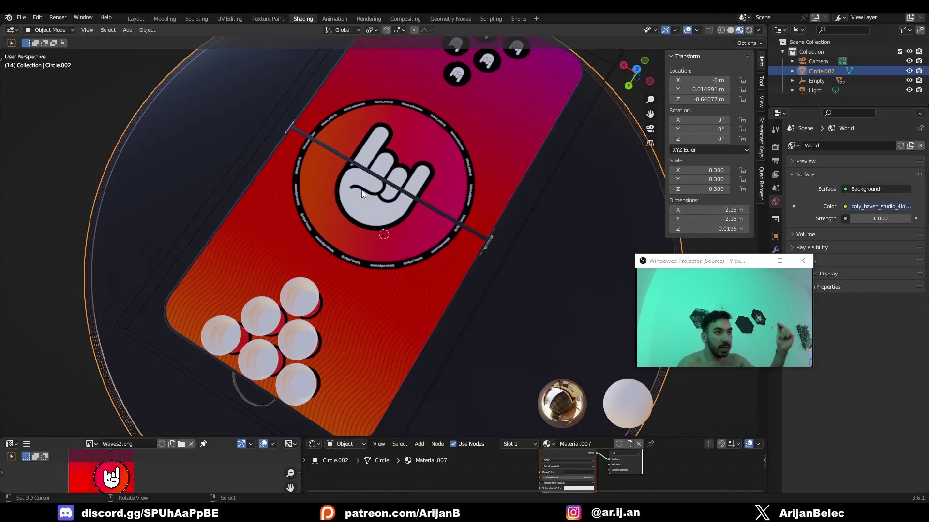
{"action": "middle_click_drag", "start_coordinate": [361, 193], "coordinate": [408, 274]}
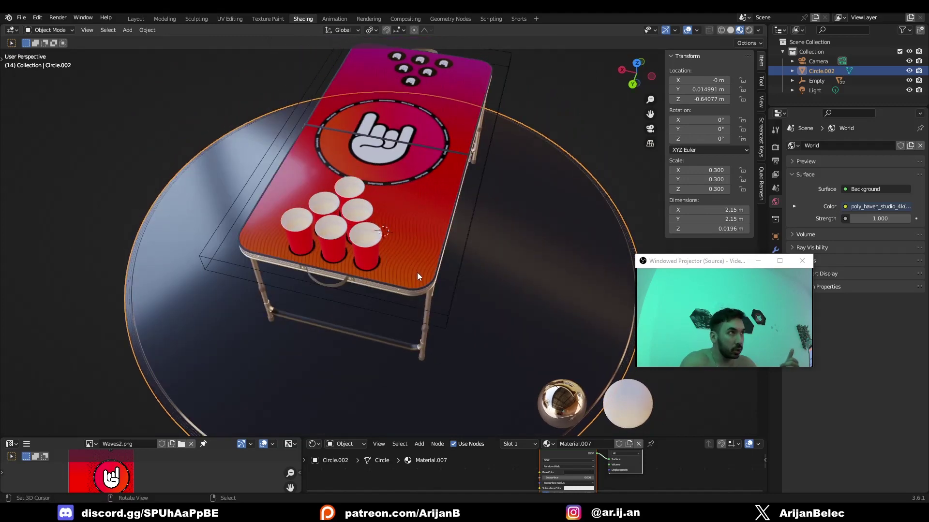
Switch to the untitled table artwork in Paint.NET and move the Layers window closer to the canvas
{"action": "mouse_move", "coordinate": [131, 512]}
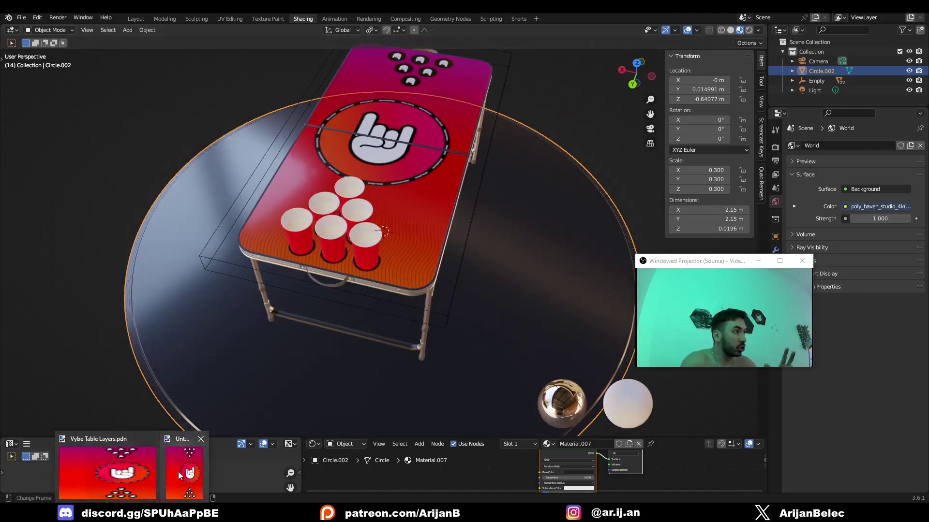
{"action": "left_click", "coordinate": [179, 472]}
{"action": "middle_click_drag", "start_coordinate": [304, 446], "coordinate": [327, 352]}
{"action": "left_click", "coordinate": [190, 25]}
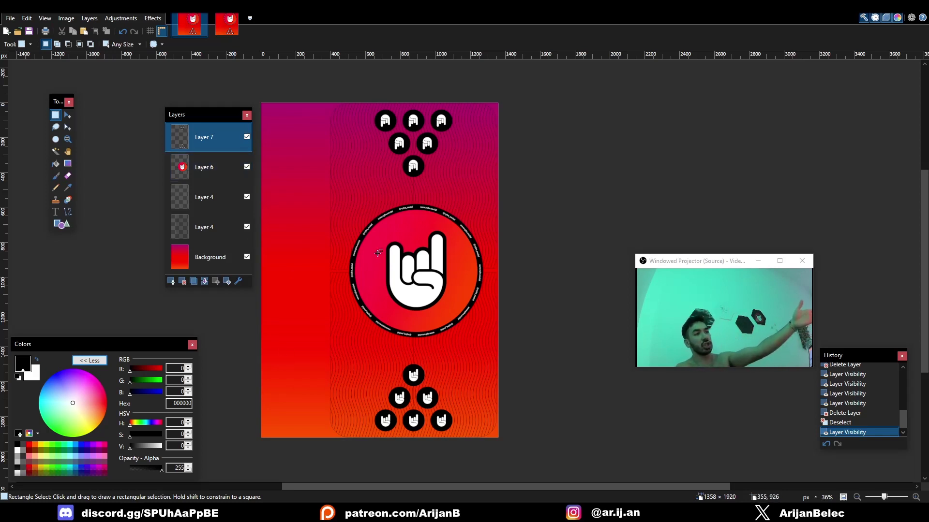
{"action": "middle_click_drag", "start_coordinate": [471, 259], "coordinate": [493, 296]}
{"action": "scroll", "coordinate": [494, 296], "scroll_direction": "up", "scroll_amount": 1}
{"action": "scroll", "coordinate": [492, 294], "scroll_direction": "down", "scroll_amount": 1}
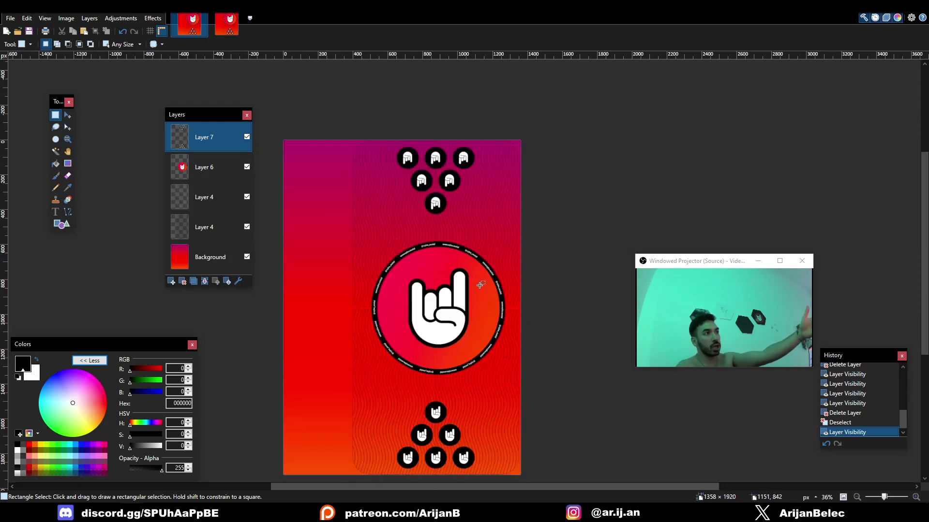
{"action": "scroll", "coordinate": [483, 270], "scroll_direction": "up", "scroll_amount": 1, "text": "ctrl"}
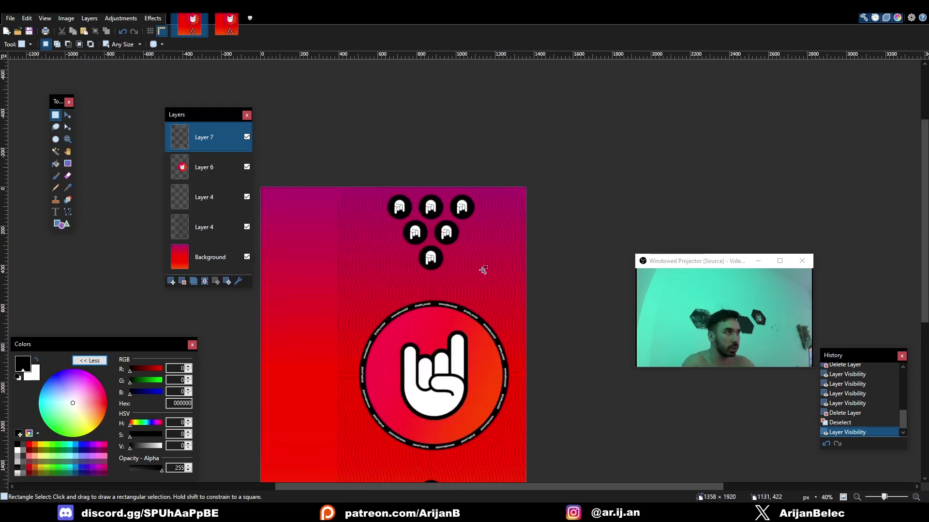
{"action": "left_click_drag", "start_coordinate": [193, 116], "coordinate": [206, 182]}
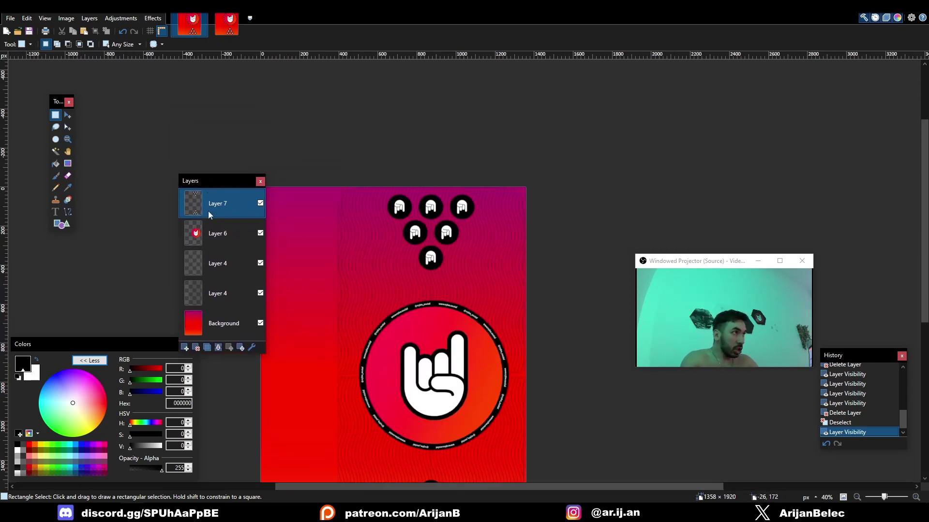
Toggle Layer 7 and Layer 6 off and on to check which graphics each one holds
{"action": "left_click", "coordinate": [260, 204]}
{"action": "left_click", "coordinate": [260, 204]}
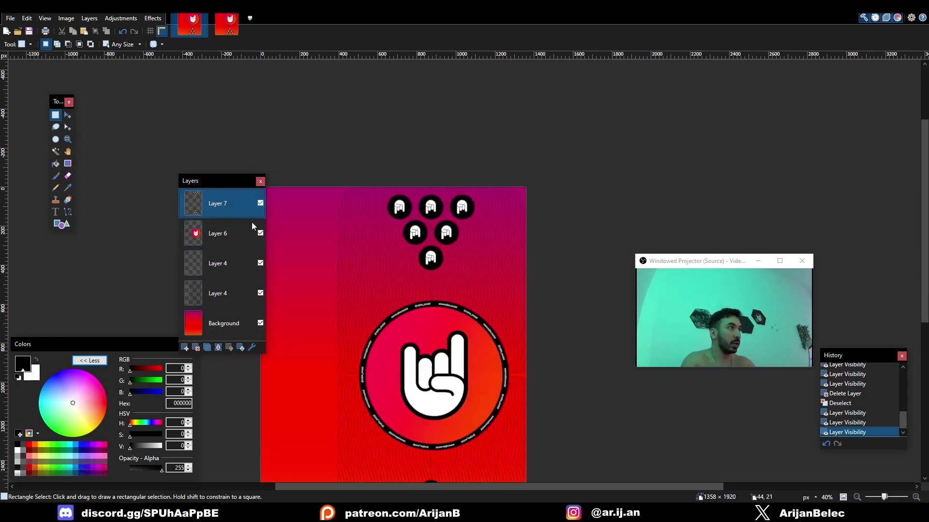
{"action": "scroll", "coordinate": [362, 217], "scroll_direction": "down", "scroll_amount": 3}
{"action": "scroll", "coordinate": [362, 217], "scroll_direction": "up", "scroll_amount": 1}
{"action": "left_click", "coordinate": [261, 233]}
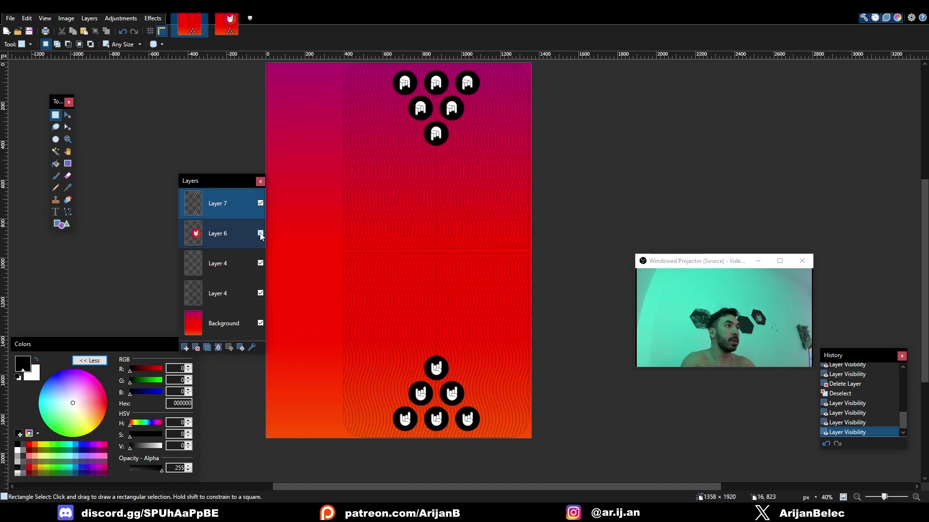
{"action": "left_click", "coordinate": [260, 233]}
{"action": "middle_click_drag", "start_coordinate": [322, 227], "coordinate": [319, 236]}
Hide the upper Layer 4, and toggle the lower Layer 4 and Background to check their contents
{"action": "left_click", "coordinate": [236, 265]}
{"action": "left_click", "coordinate": [260, 263]}
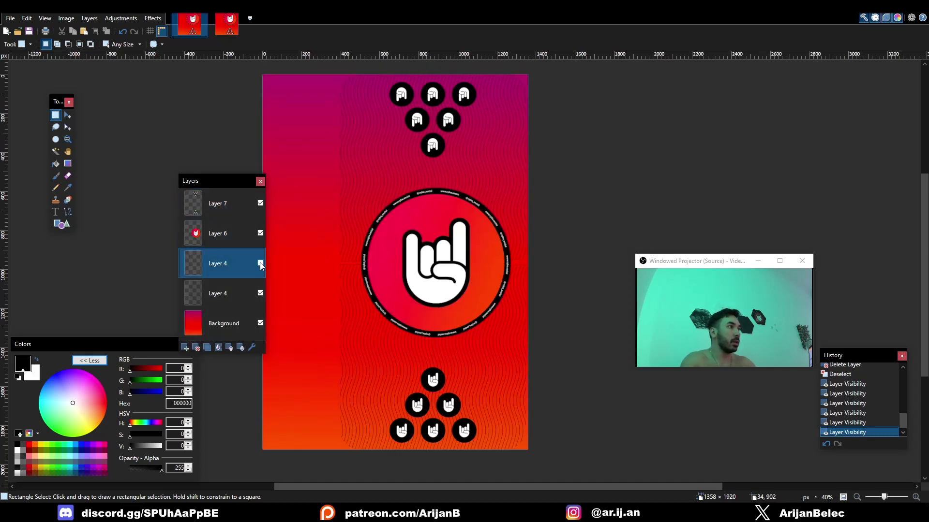
{"action": "left_click", "coordinate": [260, 263]}
{"action": "left_click", "coordinate": [261, 264]}
{"action": "middle_click_drag", "start_coordinate": [321, 248], "coordinate": [307, 269]}
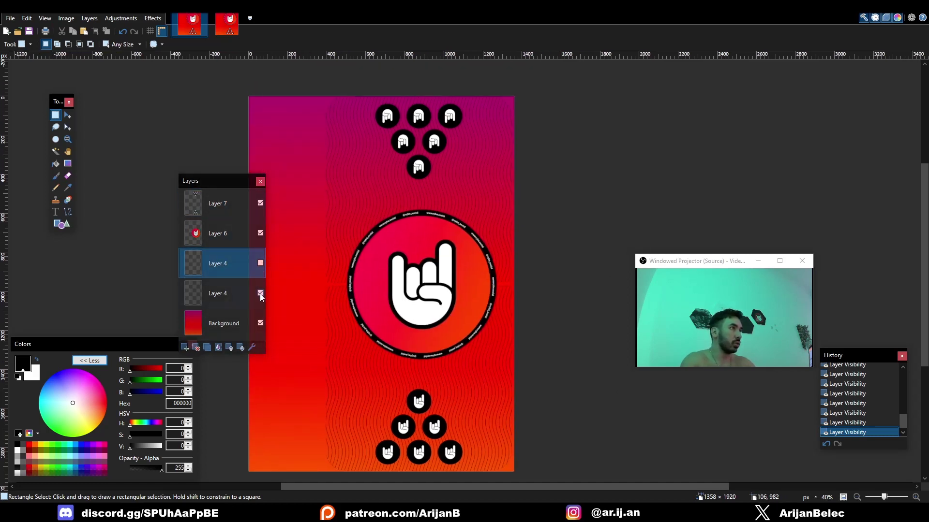
{"action": "left_click", "coordinate": [260, 294]}
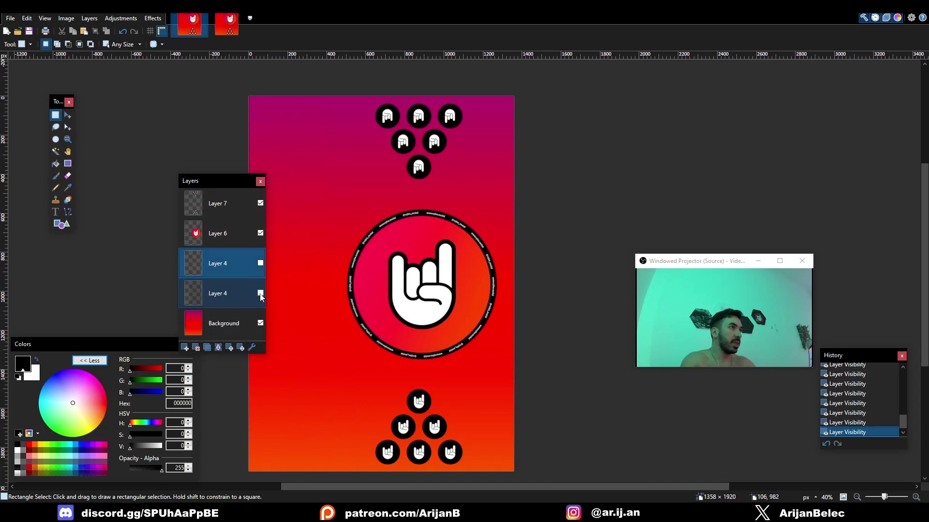
{"action": "left_click", "coordinate": [261, 323]}
{"action": "left_click", "coordinate": [261, 323]}
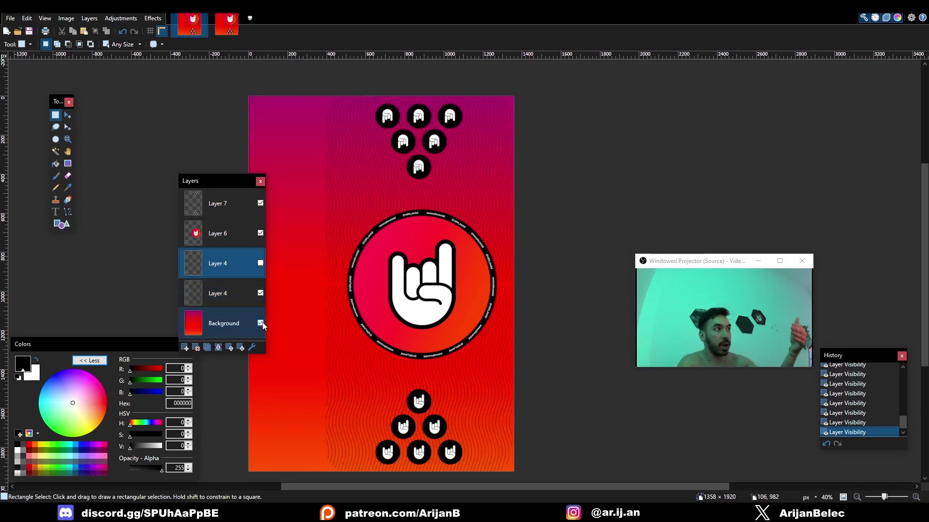
Try freehand green strokes on the Background layer with a size 125 paintbrush, and undo them
{"action": "left_click", "coordinate": [232, 324]}
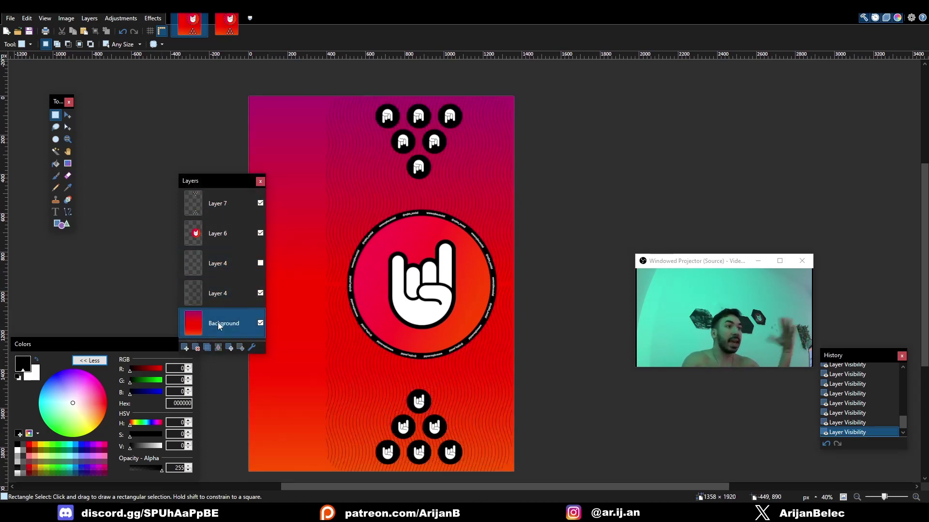
{"action": "left_click", "coordinate": [56, 176]}
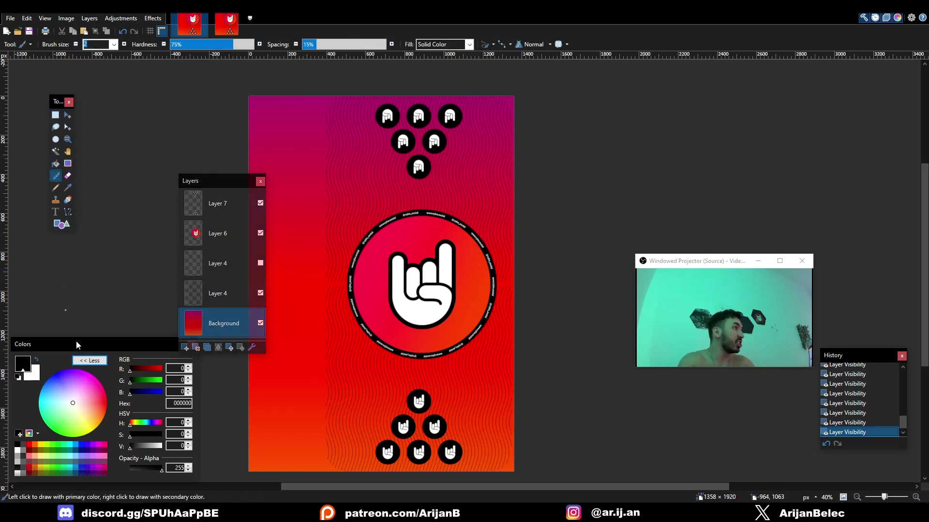
{"action": "left_click", "coordinate": [65, 445]}
{"action": "left_click", "coordinate": [114, 44]}
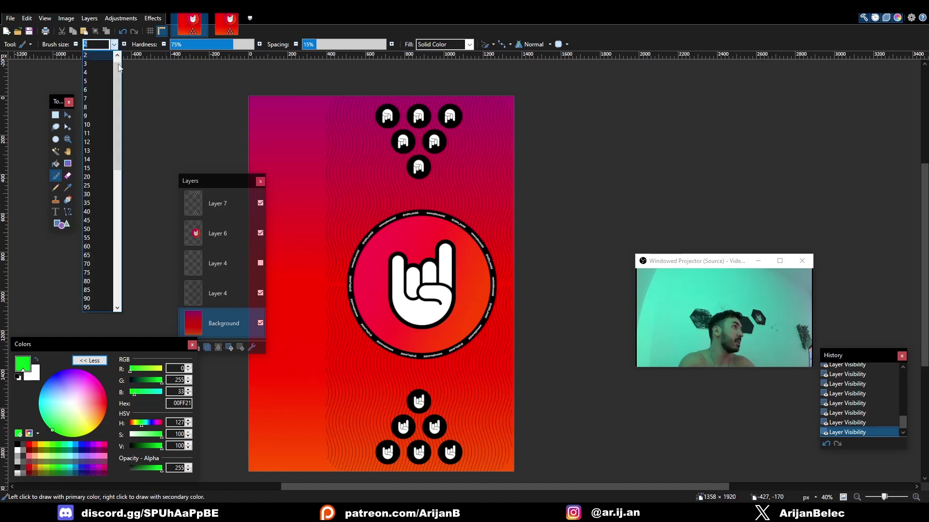
{"action": "left_click", "coordinate": [86, 303]}
{"action": "mouse_move", "coordinate": [358, 218]}
{"action": "left_mouse_down"}
{"action": "mouse_move", "coordinate": [431, 186]}
{"action": "mouse_move", "coordinate": [518, 259]}
{"action": "mouse_move", "coordinate": [422, 350]}
{"action": "mouse_move", "coordinate": [334, 227]}
{"action": "mouse_move", "coordinate": [411, 145]}
{"action": "mouse_move", "coordinate": [474, 218]}
{"action": "mouse_move", "coordinate": [420, 435]}
{"action": "left_mouse_up"}
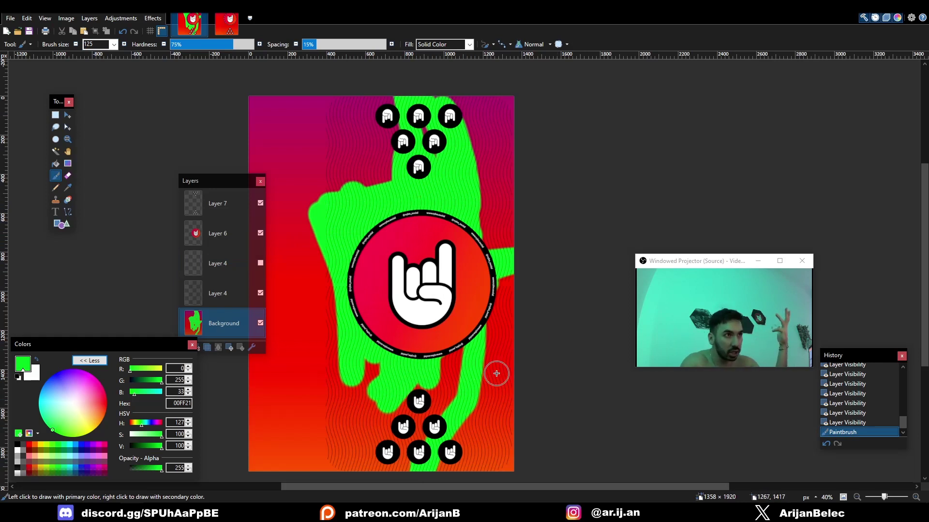
{"action": "key", "text": "ctrl+z"}
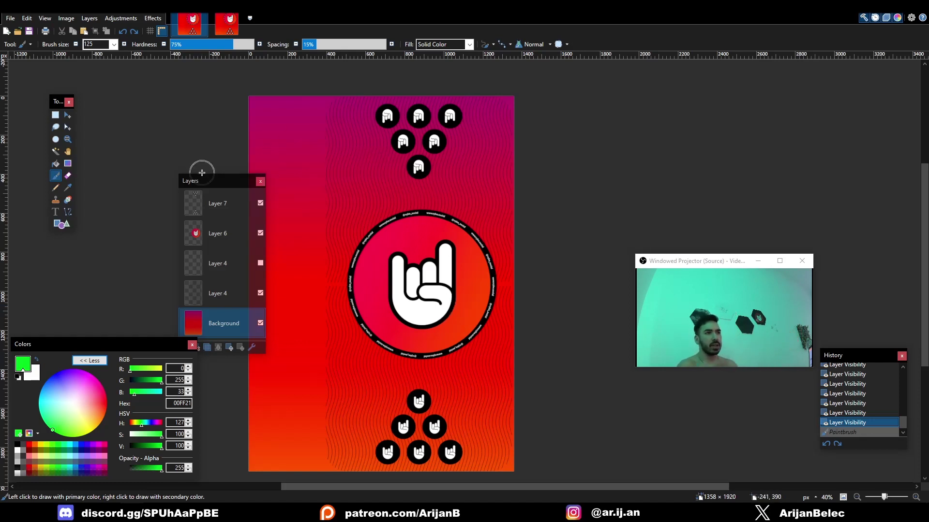
Merge Layer 7 down into Layer 6 to combine the cup markers with the central logo
{"action": "left_click", "coordinate": [210, 214]}
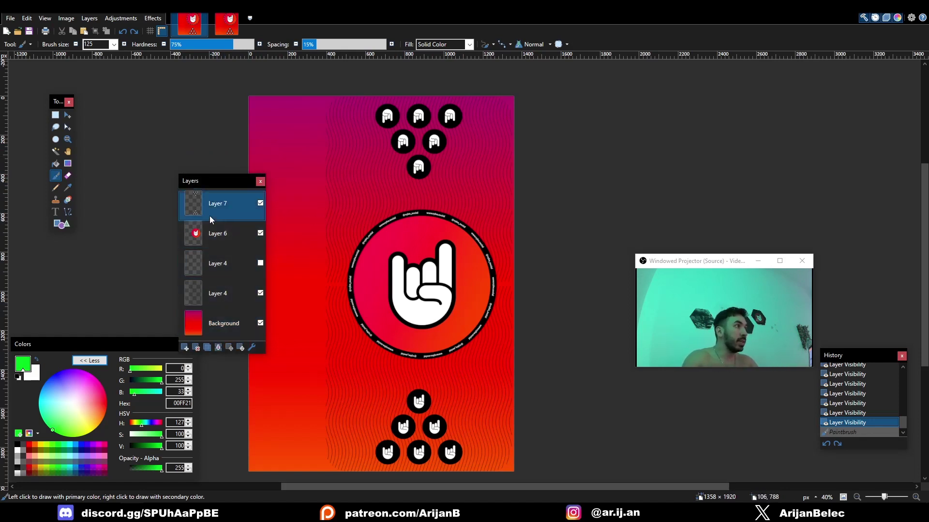
{"action": "left_click", "coordinate": [216, 349]}
{"action": "middle_click_drag", "start_coordinate": [423, 196], "coordinate": [405, 218]}
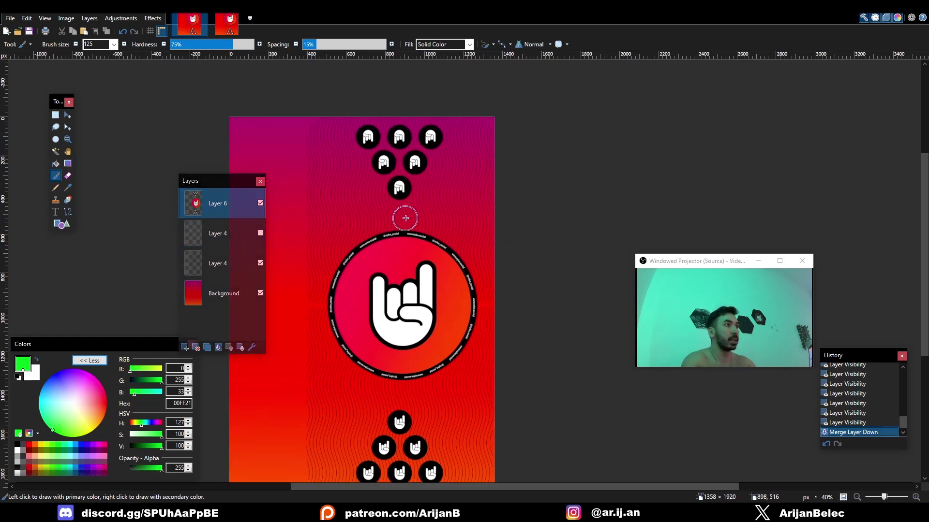
Merge the visible wave-pattern Layer 4 down into Background, and move the hidden Layer 4 beneath Background
{"action": "left_click", "coordinate": [216, 262]}
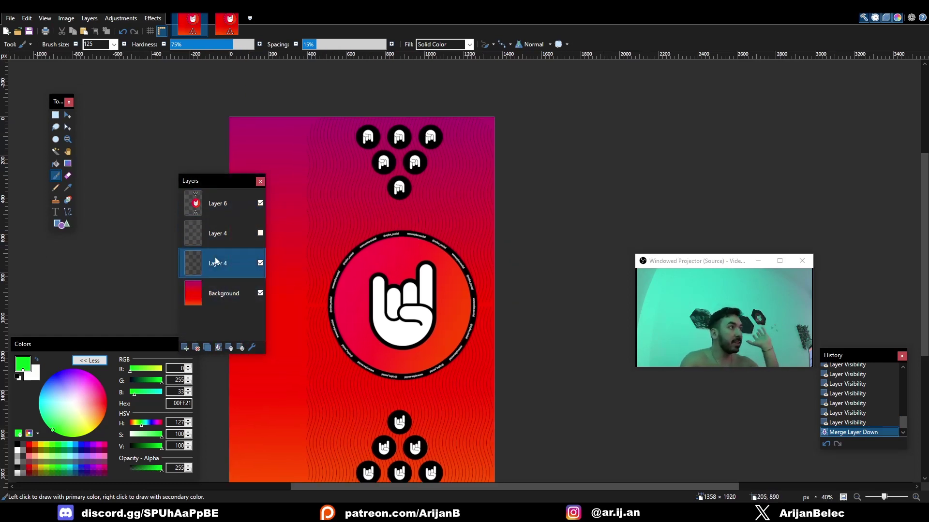
{"action": "left_click", "coordinate": [260, 264]}
{"action": "left_click", "coordinate": [260, 263]}
{"action": "left_click", "coordinate": [228, 286]}
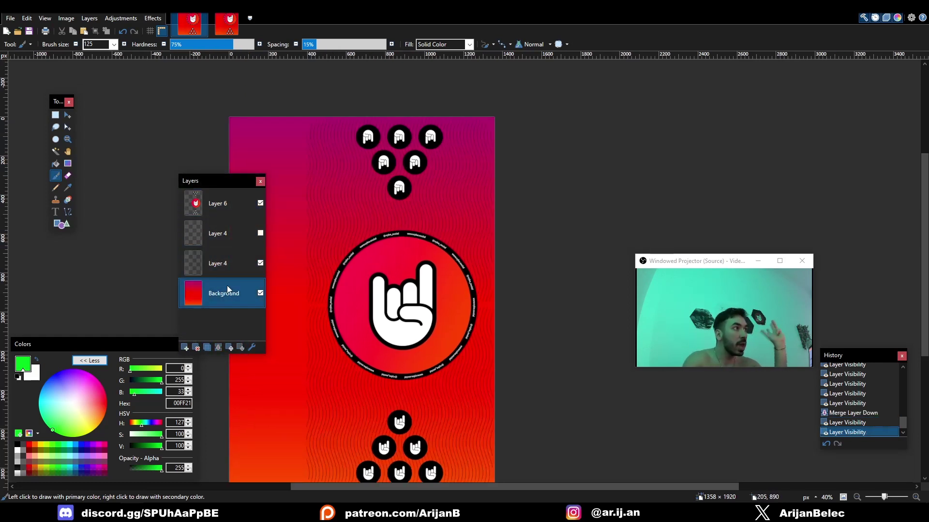
{"action": "left_click", "coordinate": [217, 263]}
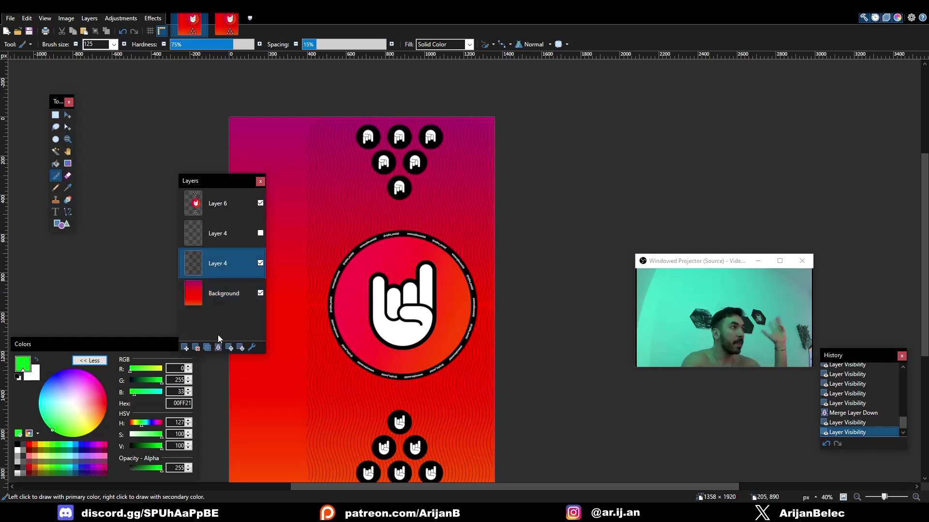
{"action": "left_click", "coordinate": [218, 348]}
{"action": "left_click", "coordinate": [218, 233]}
{"action": "left_click_drag", "start_coordinate": [213, 235], "coordinate": [215, 310]}
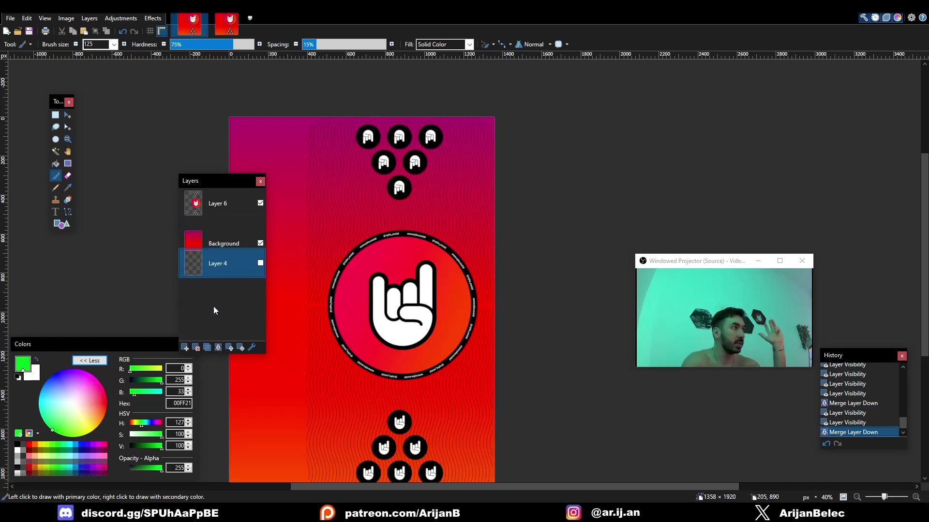
{"action": "left_click", "coordinate": [206, 205]}
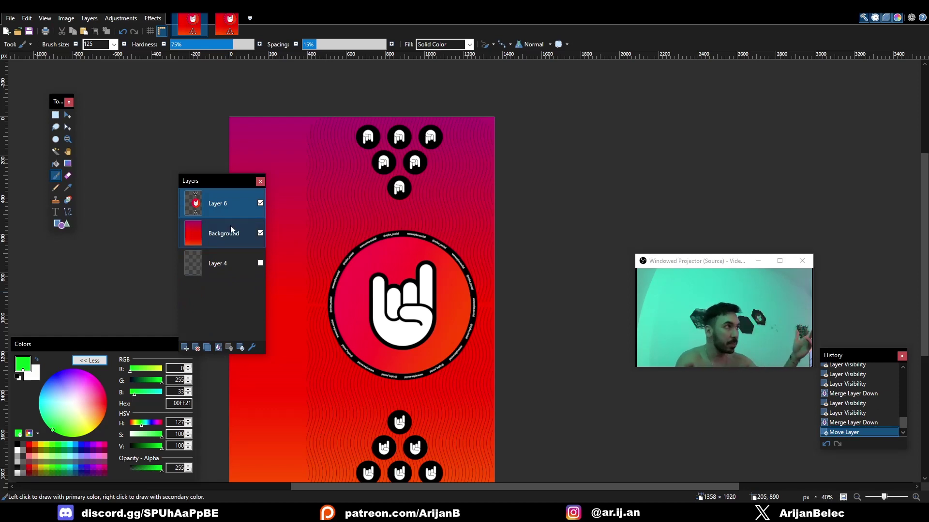
{"action": "left_click", "coordinate": [114, 21]}
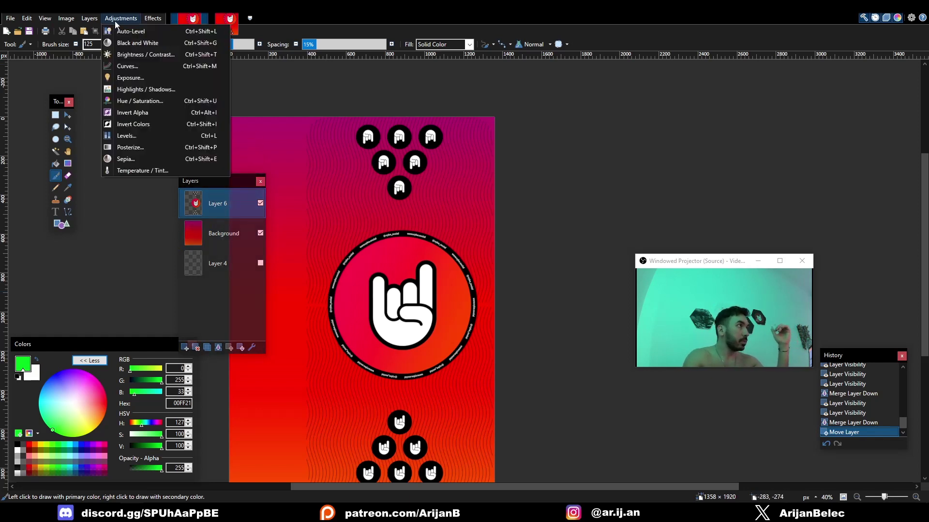
{"action": "left_click", "coordinate": [144, 54]}
{"action": "left_click", "coordinate": [541, 213]}
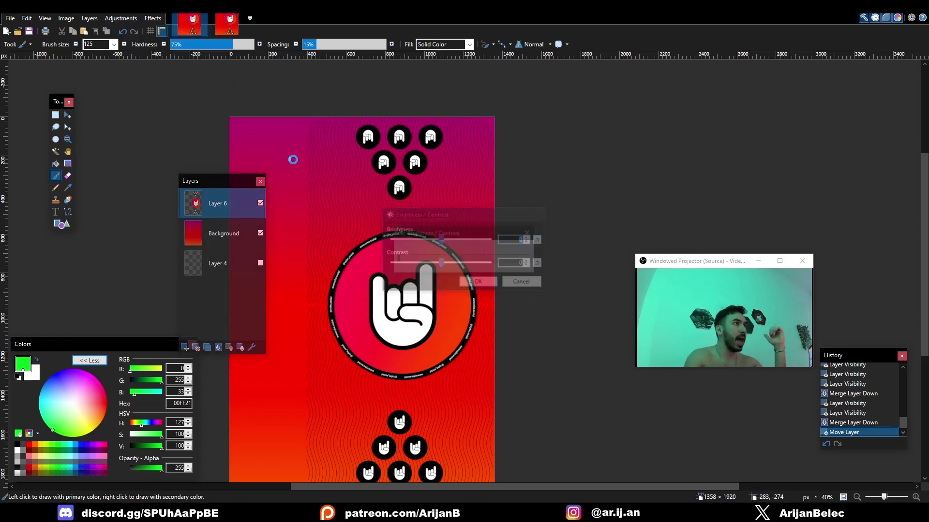
{"action": "left_click", "coordinate": [56, 139]}
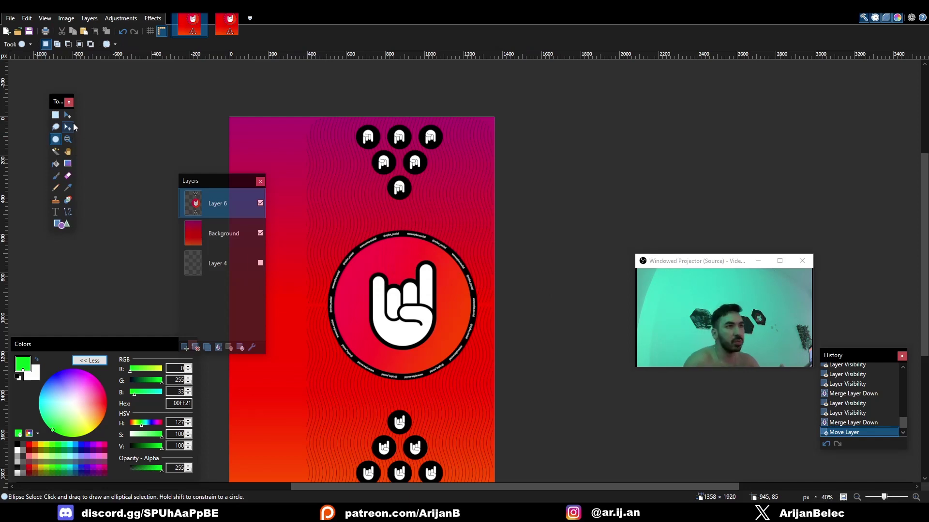
Fill the whole Background layer with black using the Paint Bucket at 100% tolerance
{"action": "left_click", "coordinate": [200, 231]}
{"action": "left_click", "coordinate": [57, 164]}
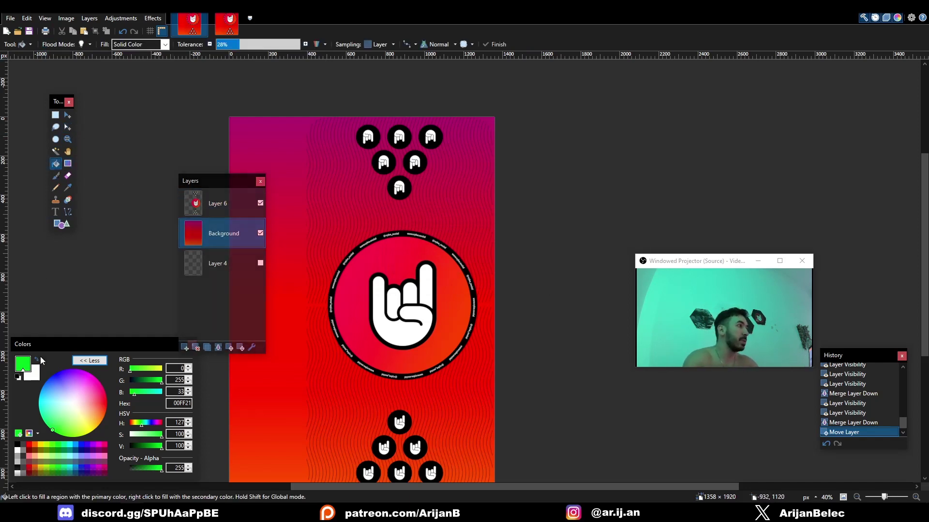
{"action": "left_click", "coordinate": [17, 445]}
{"action": "left_click", "coordinate": [331, 215]}
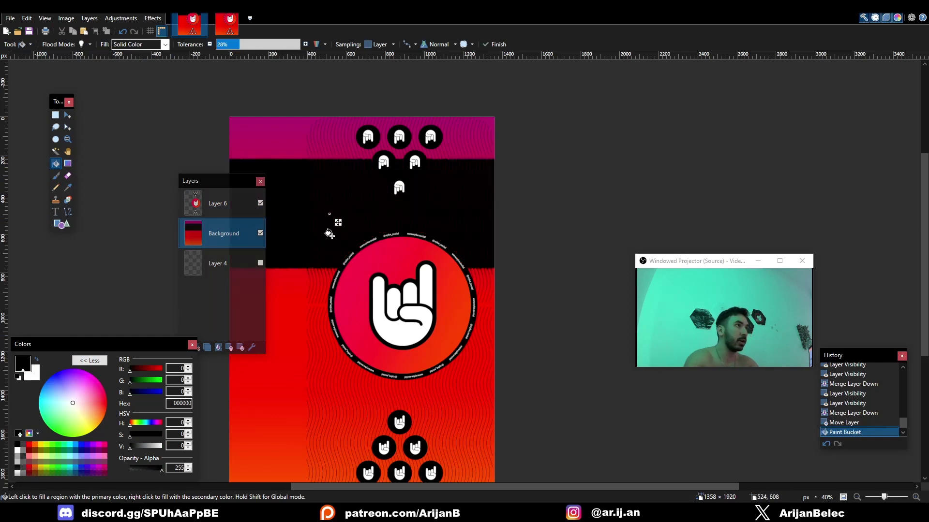
{"action": "left_click_drag", "start_coordinate": [218, 44], "coordinate": [300, 44]}
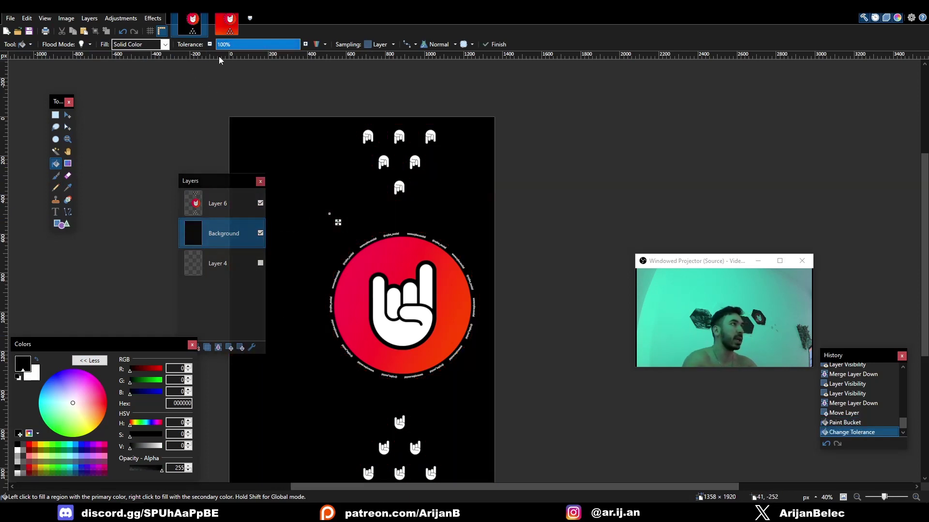
Select the transparent area around the graphics on Layer 6 using the Magic Wand at 27% tolerance
{"action": "left_click", "coordinate": [217, 203]}
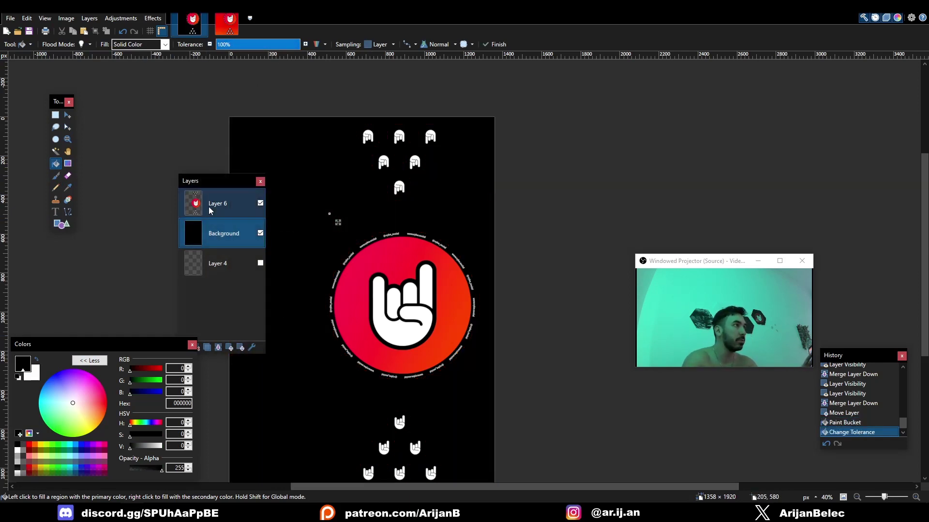
{"action": "left_click", "coordinate": [56, 126]}
{"action": "left_click", "coordinate": [56, 151]}
{"action": "left_click", "coordinate": [314, 184]}
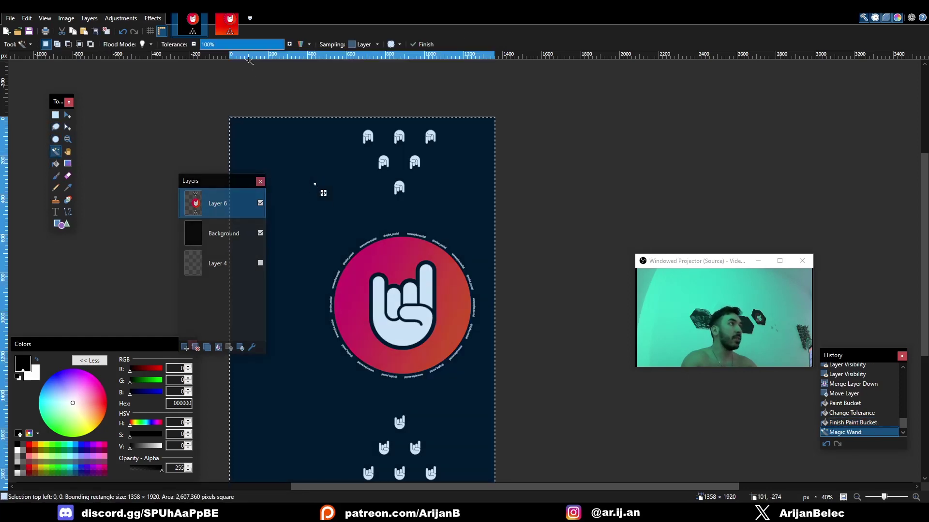
{"action": "left_click_drag", "start_coordinate": [243, 45], "coordinate": [223, 45]}
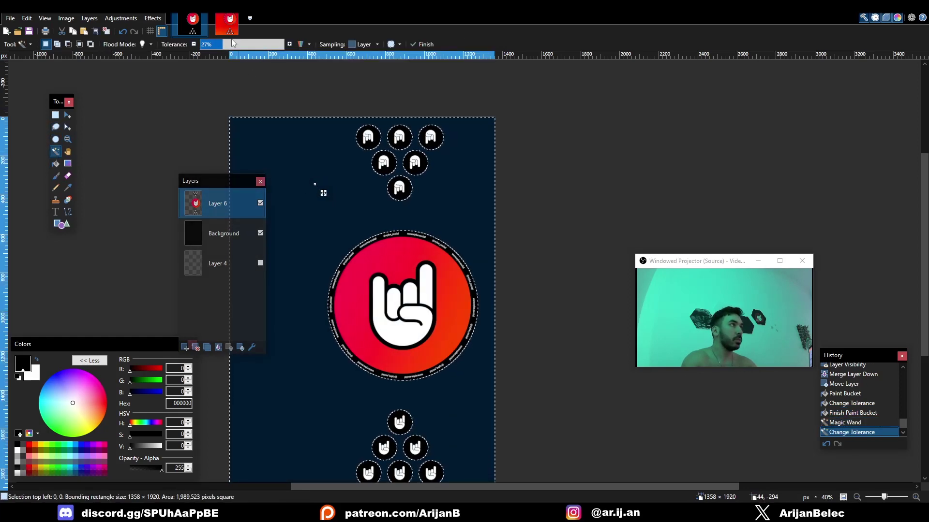
{"action": "scroll", "coordinate": [416, 276], "scroll_direction": "up", "scroll_amount": 2, "text": "ctrl"}
{"action": "scroll", "coordinate": [418, 278], "scroll_direction": "up", "scroll_amount": 4, "text": "ctrl"}
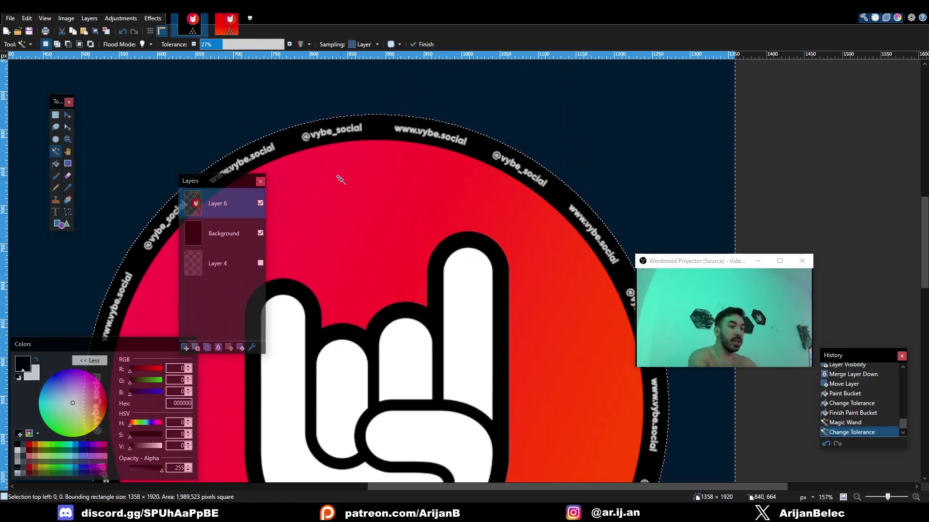
Invert the selection, fill the logo and cup marker circles with white at 100% tolerance, and deselect
{"action": "scroll", "coordinate": [341, 179], "scroll_direction": "down", "scroll_amount": 6, "text": "ctrl"}
{"action": "key", "text": "ctrl+i"}
{"action": "key", "text": "f"}
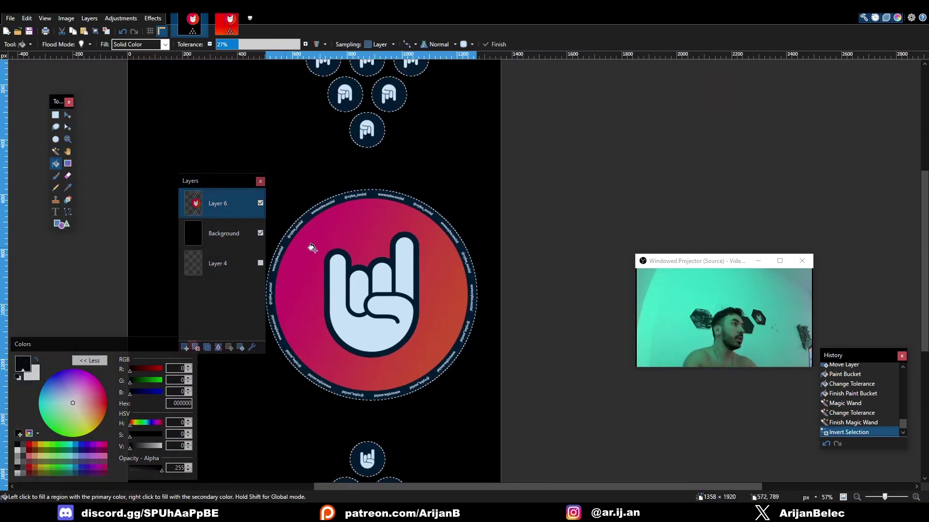
{"action": "right_click", "coordinate": [393, 263]}
{"action": "left_click_drag", "start_coordinate": [248, 45], "coordinate": [304, 45]}
{"action": "middle_click_drag", "start_coordinate": [387, 194], "coordinate": [391, 228]}
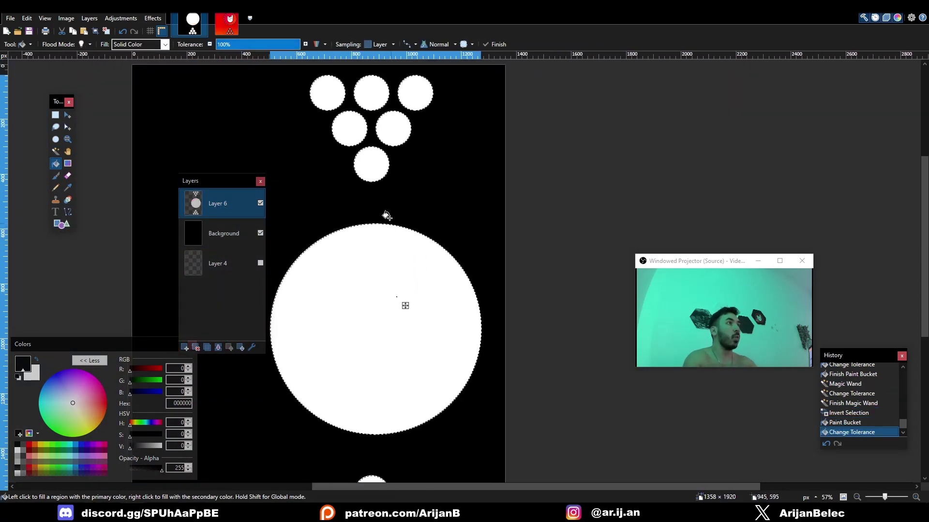
{"action": "scroll", "coordinate": [386, 215], "scroll_direction": "down", "scroll_amount": 2, "text": "ctrl"}
{"action": "key", "text": "s"}
{"action": "left_click", "coordinate": [280, 177]}
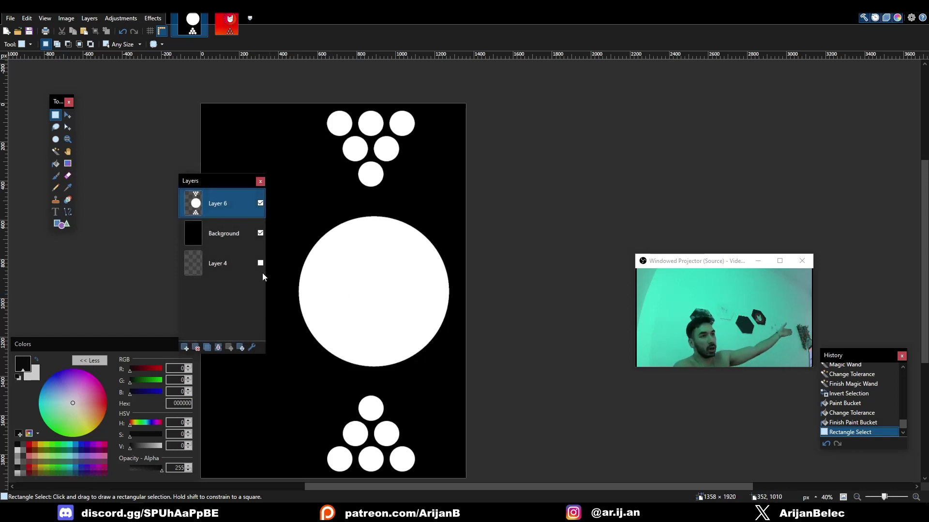
Merge Layer 6 down into Background and delete the hidden Layer 4
{"action": "left_click_drag", "start_coordinate": [704, 270], "coordinate": [665, 262]}
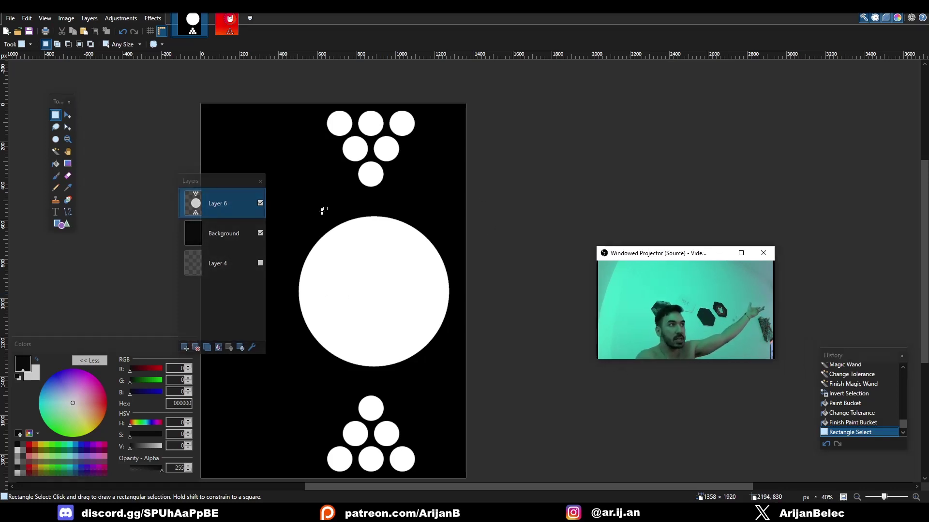
{"action": "left_click_drag", "start_coordinate": [213, 182], "coordinate": [156, 162]}
{"action": "left_click", "coordinate": [176, 228]}
{"action": "left_click", "coordinate": [177, 233]}
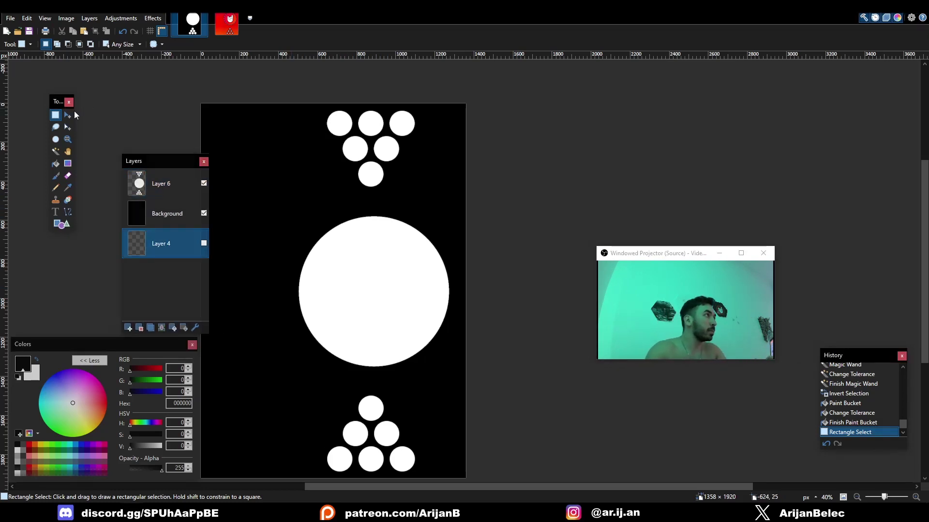
{"action": "left_click", "coordinate": [159, 186]}
{"action": "left_click", "coordinate": [162, 327]}
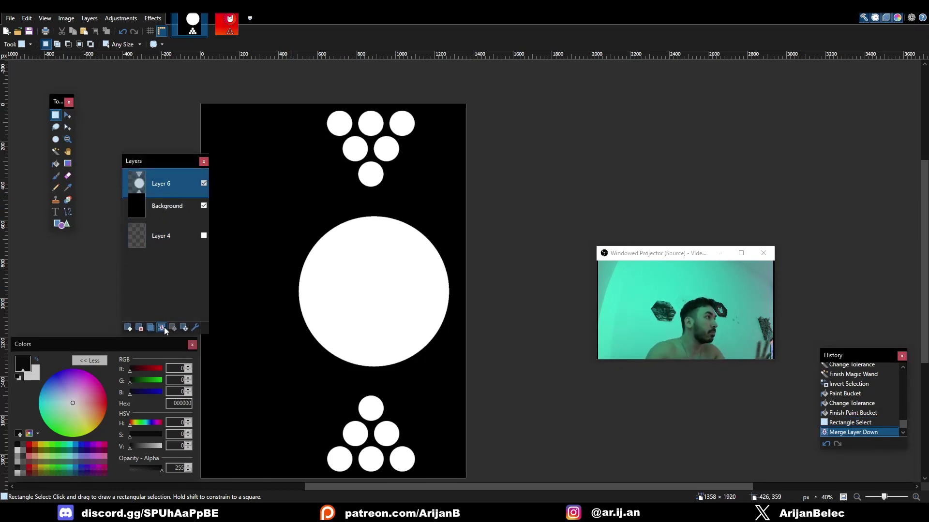
{"action": "left_click", "coordinate": [162, 328]}
{"action": "key", "text": "ctrl+z"}
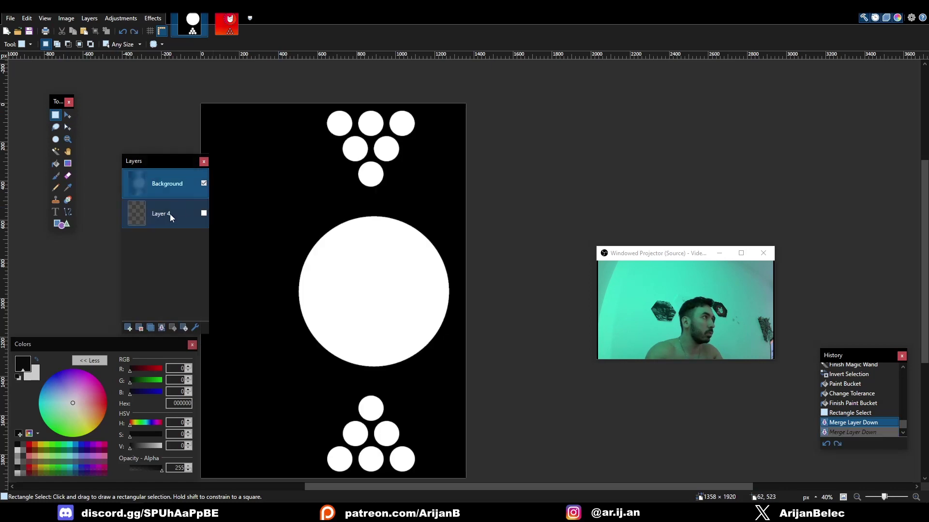
{"action": "left_click", "coordinate": [169, 215]}
{"action": "left_click", "coordinate": [139, 327]}
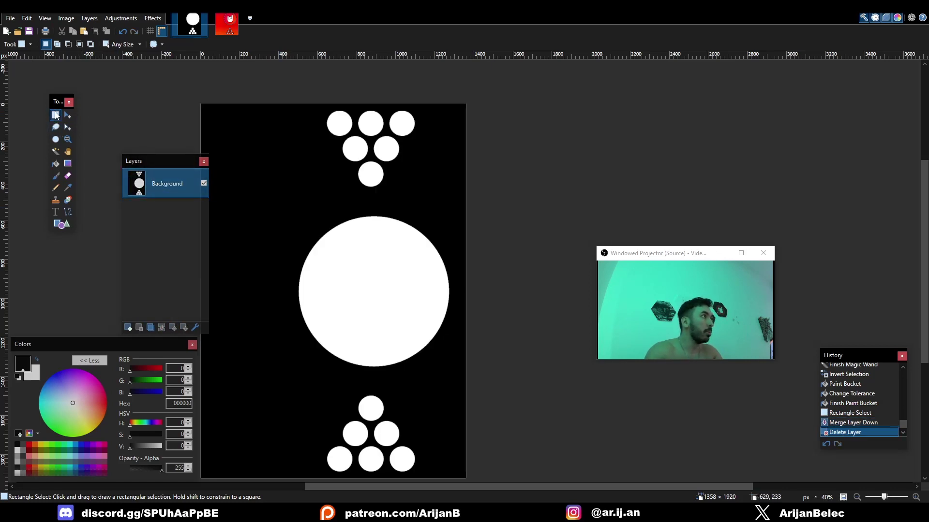
Copy the whole black-and-white mask into a new 1358 × 1920 pixel image
{"action": "key", "text": "ctrl+a"}
{"action": "key", "text": "ctrl+n"}
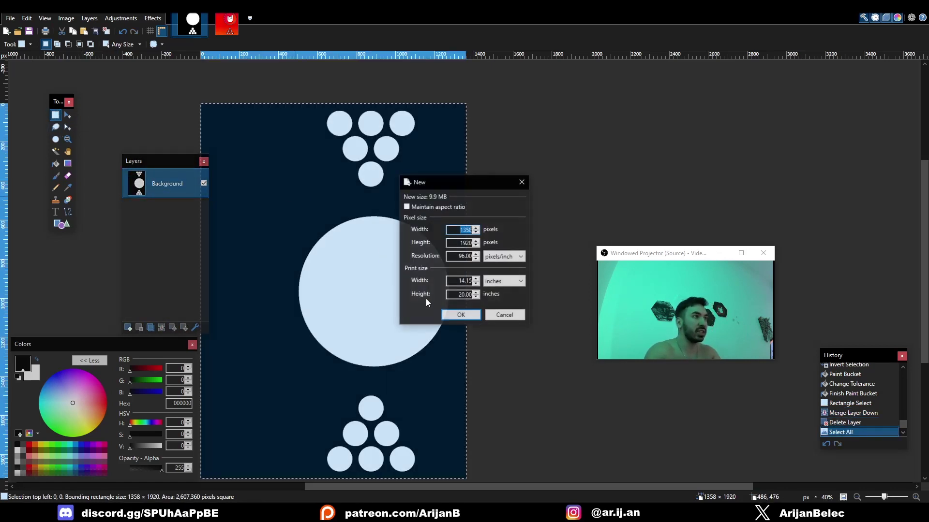
{"action": "key", "text": "ctrl+v"}
Undo the edits in the original artwork back to before Layer 7 was merged into Layer 6
{"action": "left_click", "coordinate": [190, 25]}
{"action": "key", "text": "ctrl+z"}
{"action": "key", "text": "ctrl+z"}
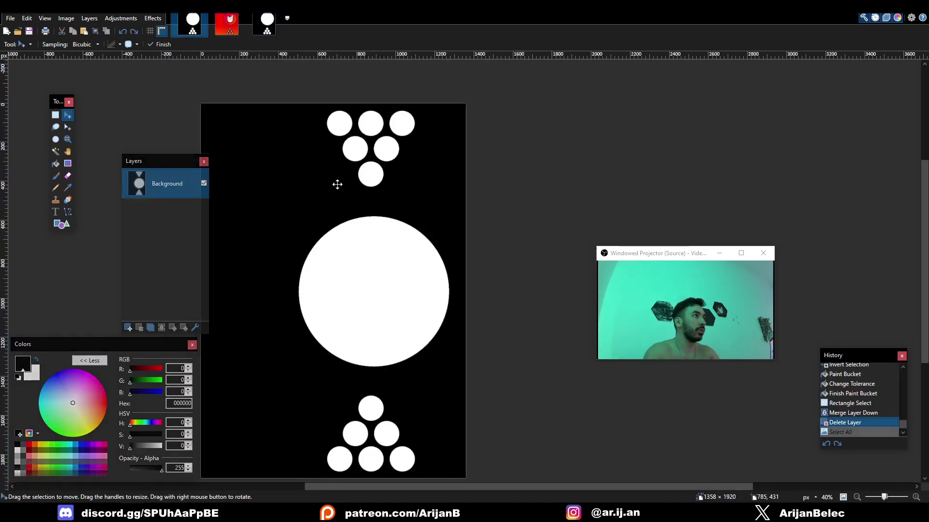
{"action": "key", "text": "ctrl+z"}
{"action": "key", "text": "ctrl+z"}
{"action": "key", "text": "ctrl+z"}
{"action": "key", "text": "ctrl+z"}
{"action": "key", "text": "ctrl+z"}
{"action": "key", "text": "ctrl+z"}
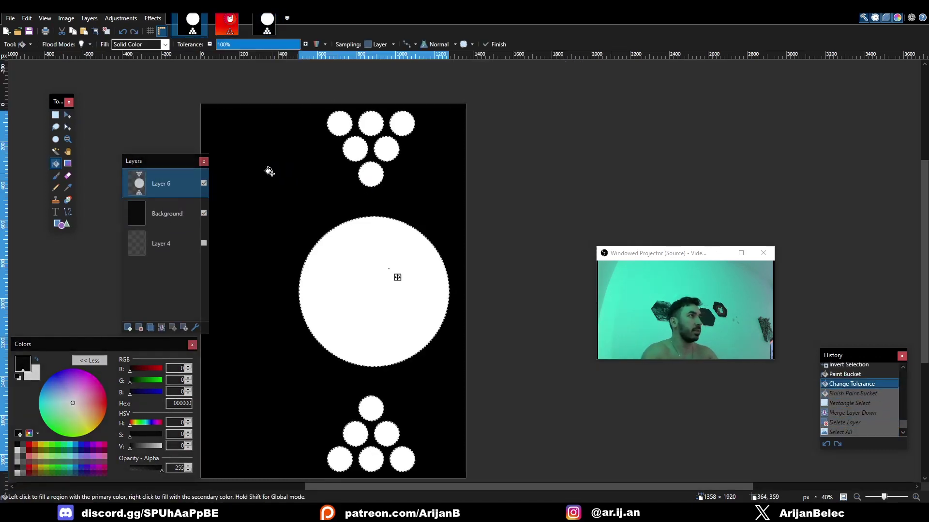
{"action": "key", "text": "ctrl+z"}
{"action": "key", "text": "ctrl+z"}
{"action": "key", "text": "ctrl+z"}
{"action": "key", "text": "ctrl+z"}
{"action": "key", "text": "ctrl+z"}
{"action": "key", "text": "ctrl+z"}
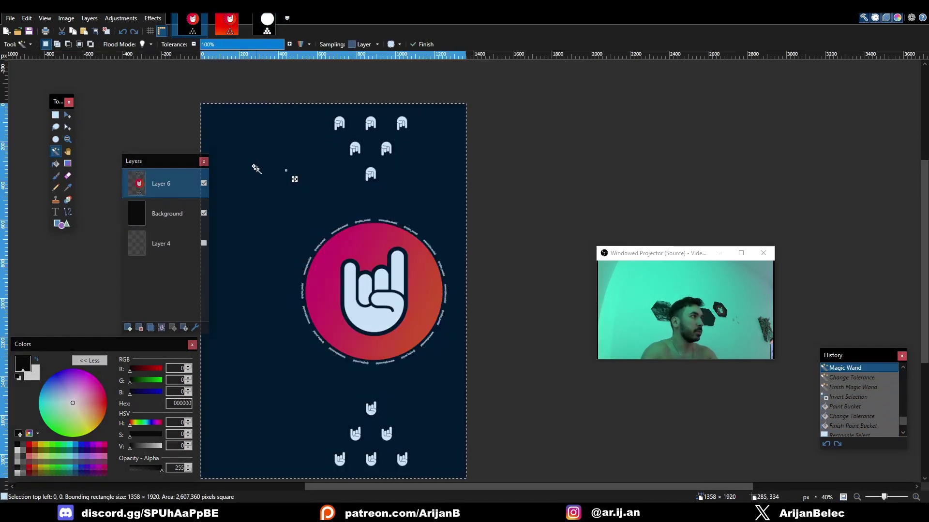
{"action": "key", "text": "ctrl+z"}
{"action": "key", "text": "ctrl+z"}
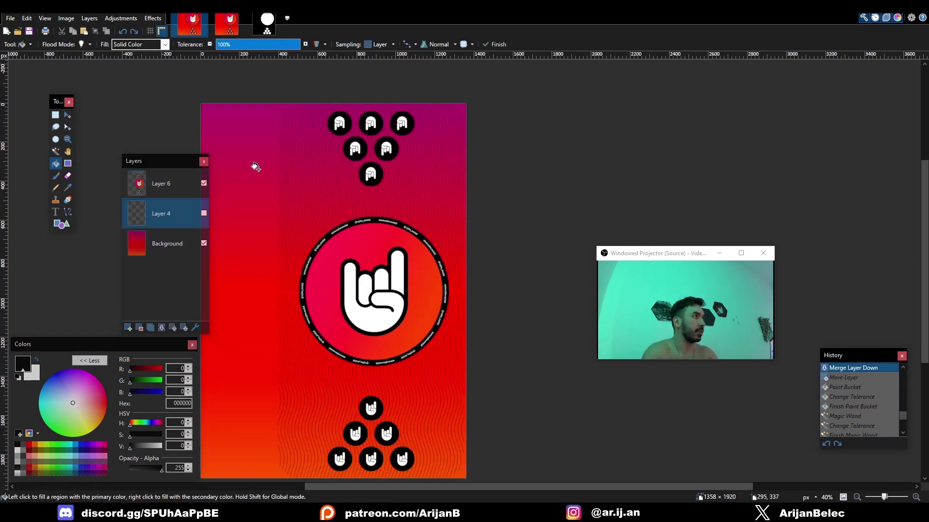
{"action": "key", "text": "ctrl+z"}
{"action": "key", "text": "ctrl+z"}
{"action": "key", "text": "ctrl+z"}
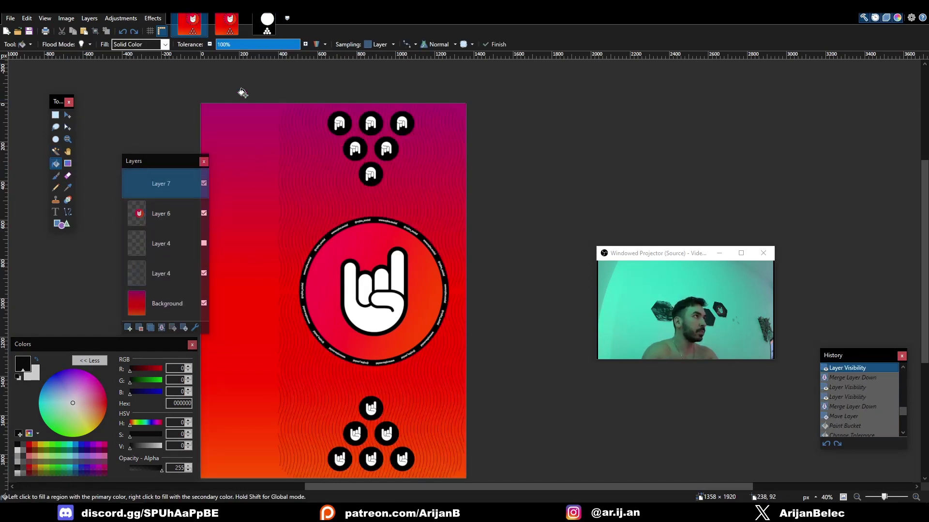
Save the new mask image as a PNG named Table Mask in the Pictures folder with default save settings
{"action": "left_click", "coordinate": [266, 23]}
{"action": "key", "text": "ctrl+s"}
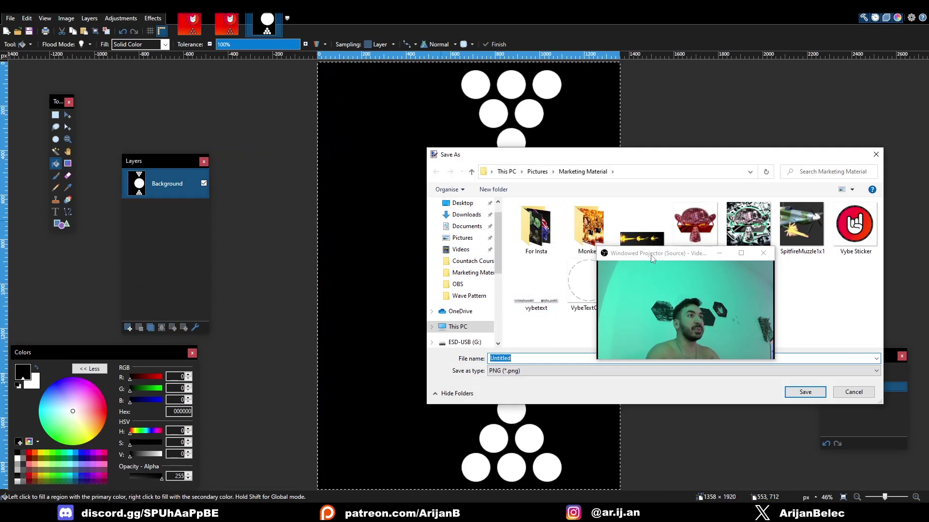
{"action": "left_click_drag", "start_coordinate": [652, 252], "coordinate": [260, 225]}
{"action": "left_click", "coordinate": [461, 237]}
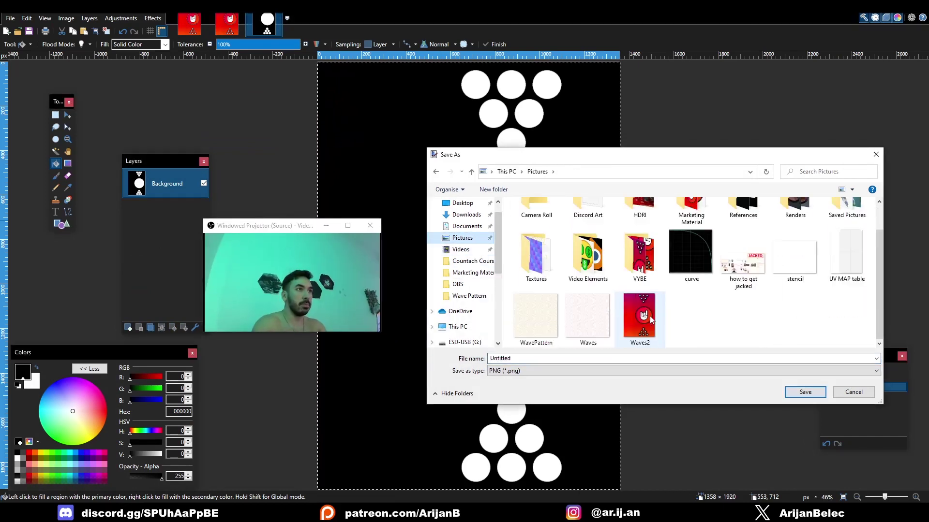
{"action": "left_click", "coordinate": [570, 358]}
{"action": "type", "text": "Table M"}
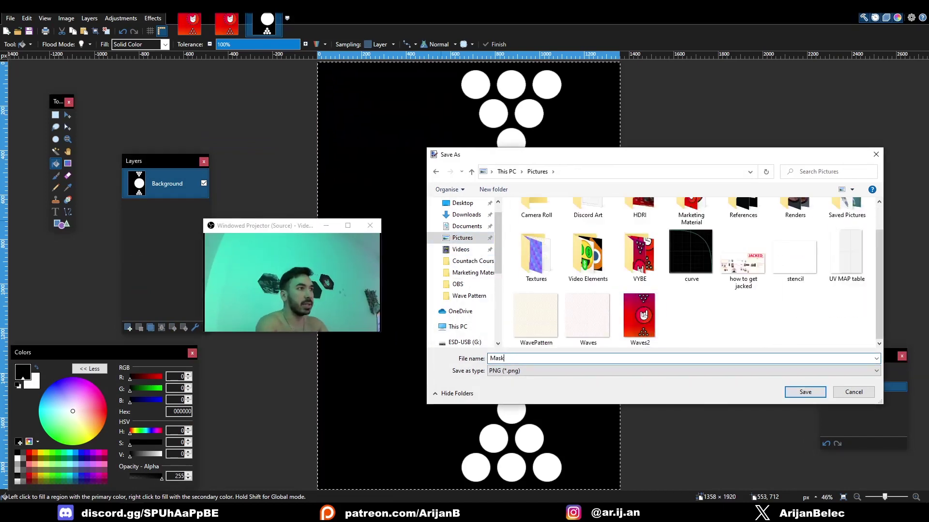
{"action": "key", "text": "Return"}
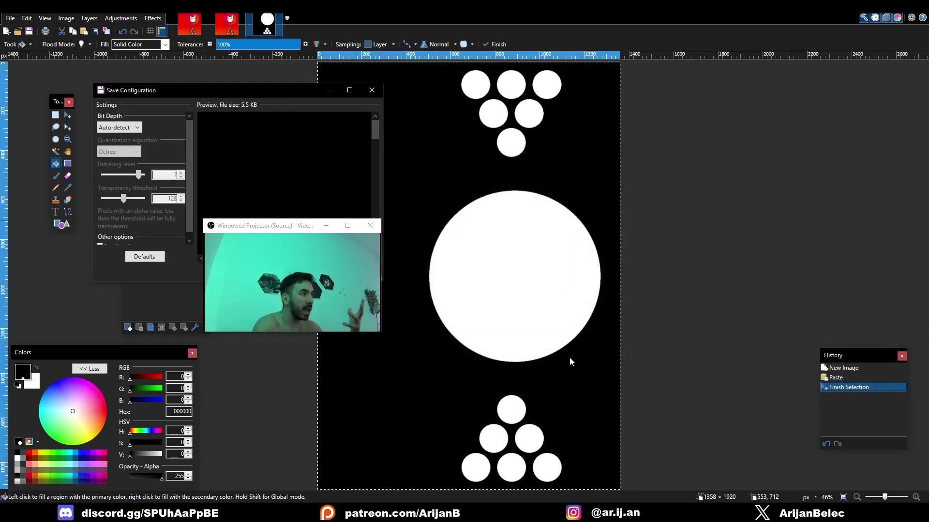
{"action": "left_click_drag", "start_coordinate": [286, 97], "coordinate": [645, 188]}
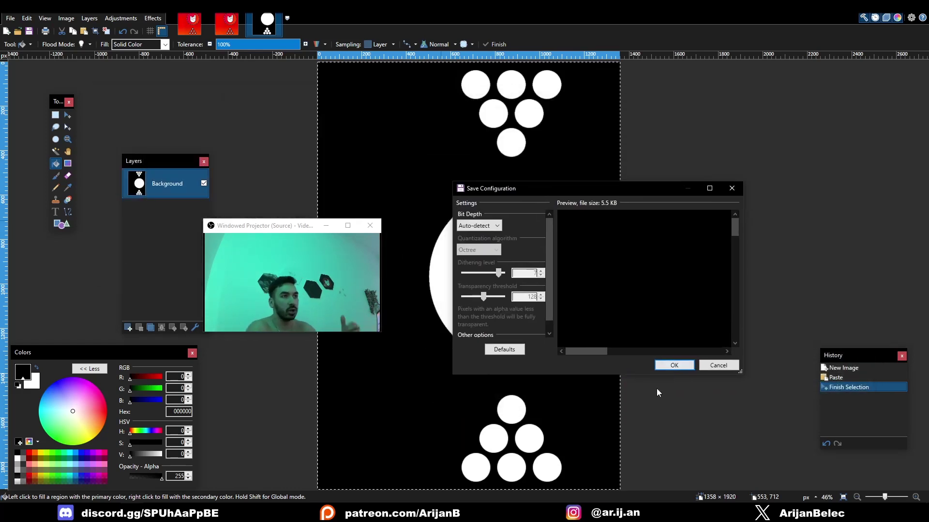
{"action": "left_click", "coordinate": [671, 365]}
Switch to Blender, select the table half with the cups, and enlarge the shader node editor
{"action": "left_click_drag", "start_coordinate": [329, 230], "coordinate": [730, 348]}
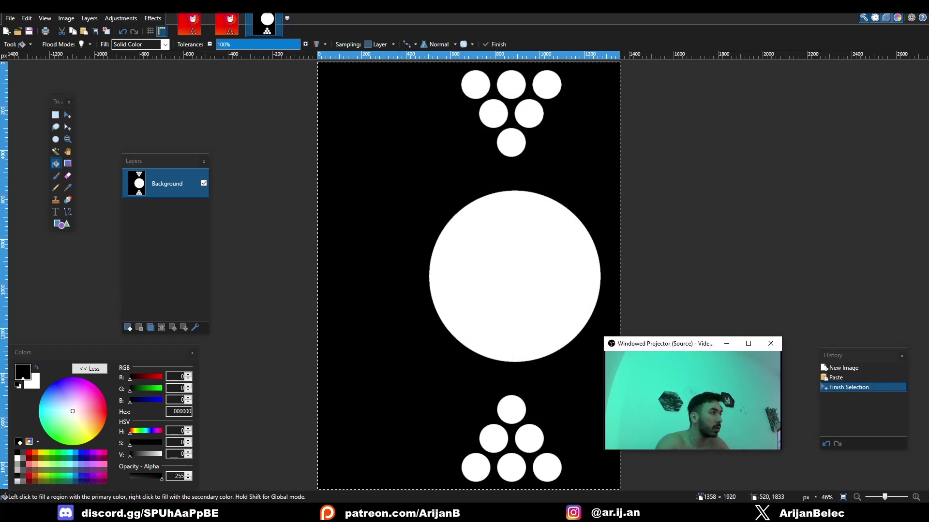
{"action": "key", "text": "alt+Tab"}
{"action": "middle_click_drag", "start_coordinate": [372, 335], "coordinate": [435, 305]}
{"action": "left_click", "coordinate": [433, 290]}
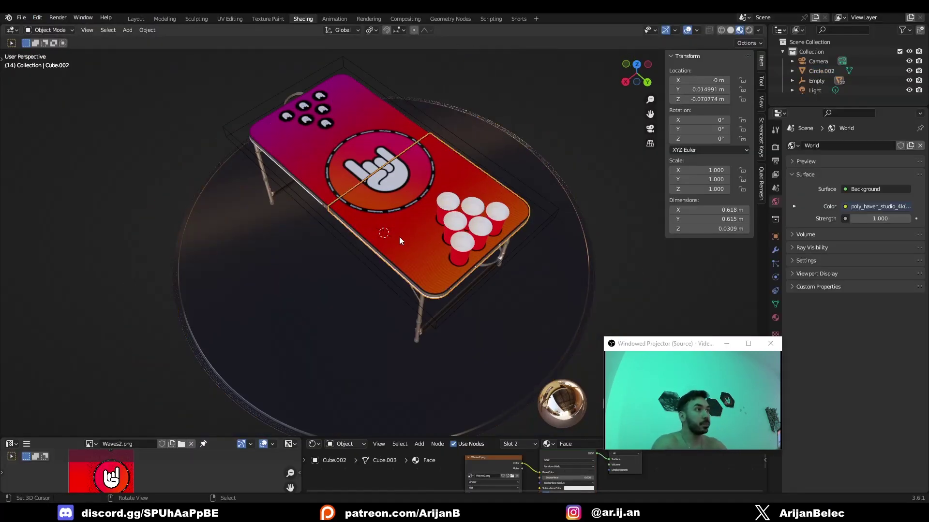
{"action": "left_click_drag", "start_coordinate": [489, 438], "coordinate": [487, 322]}
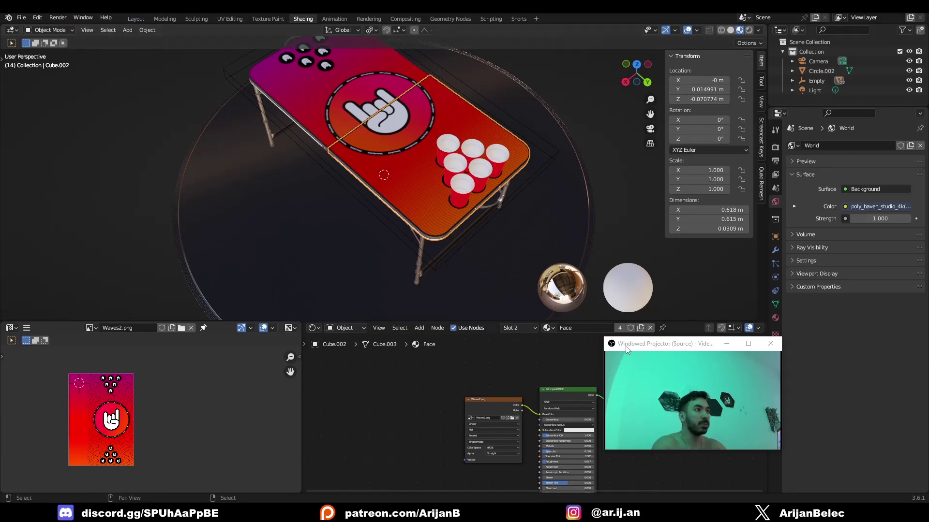
{"action": "left_click_drag", "start_coordinate": [627, 349], "coordinate": [180, 348]}
Select the table half without cups and replace Waves2.png with Table Mask.png in its Face material's image texture node
{"action": "middle_click_drag", "start_coordinate": [433, 255], "coordinate": [379, 181]}
{"action": "scroll", "coordinate": [341, 193], "scroll_direction": "up", "scroll_amount": 1}
{"action": "right_click", "coordinate": [340, 194]}
{"action": "scroll", "coordinate": [379, 182], "scroll_direction": "up", "scroll_amount": 2}
{"action": "scroll", "coordinate": [407, 197], "scroll_direction": "down", "scroll_amount": 2}
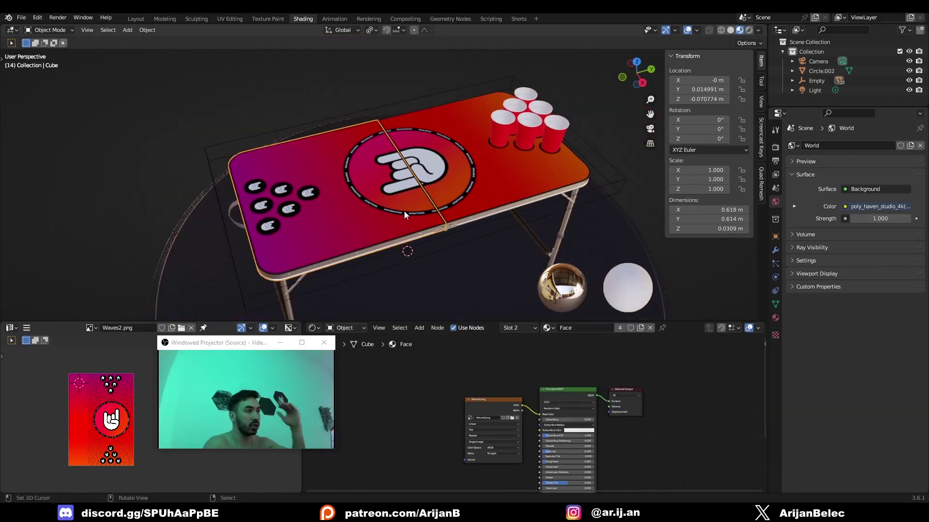
{"action": "left_click_drag", "start_coordinate": [257, 343], "coordinate": [821, 379]}
{"action": "scroll", "coordinate": [456, 243], "scroll_direction": "up", "scroll_amount": 2}
{"action": "middle_click_drag", "start_coordinate": [380, 241], "coordinate": [590, 305]}
{"action": "key", "text": "Tab"}
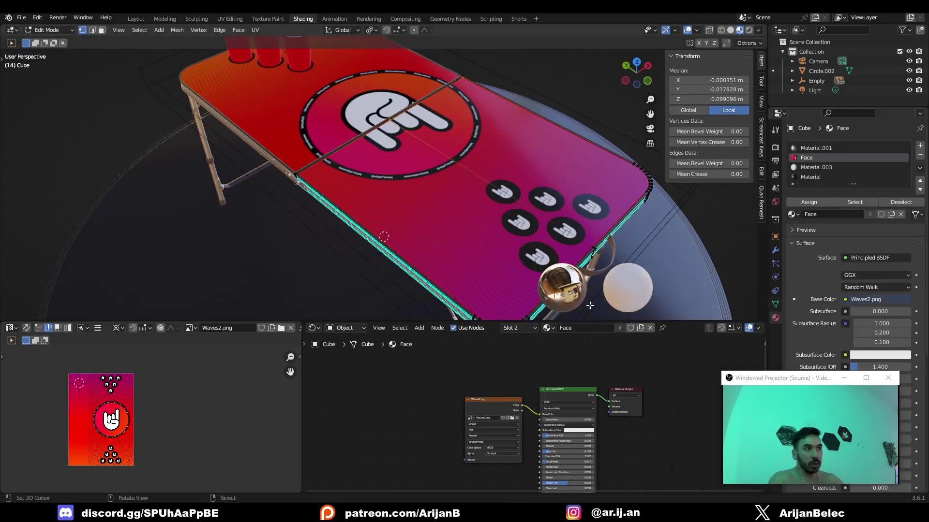
{"action": "scroll", "coordinate": [489, 401], "scroll_direction": "up", "scroll_amount": 3}
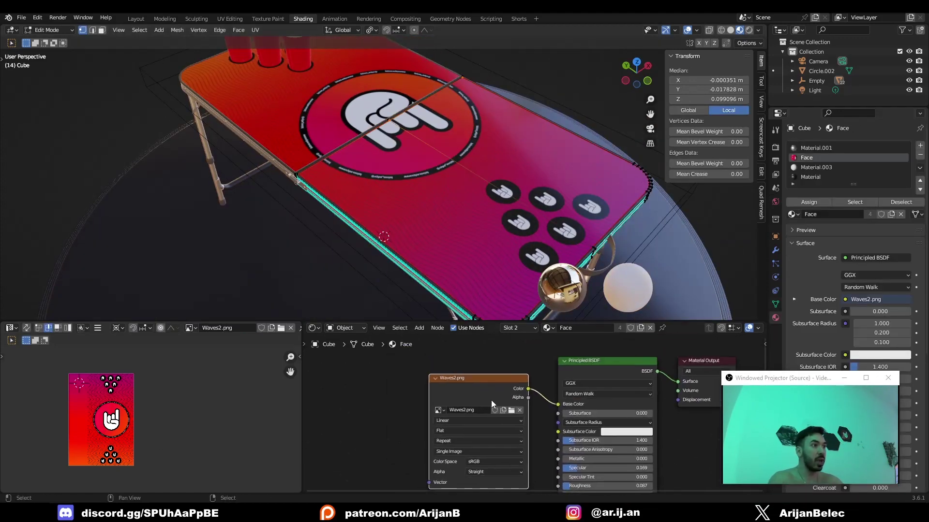
{"action": "left_click", "coordinate": [511, 411]}
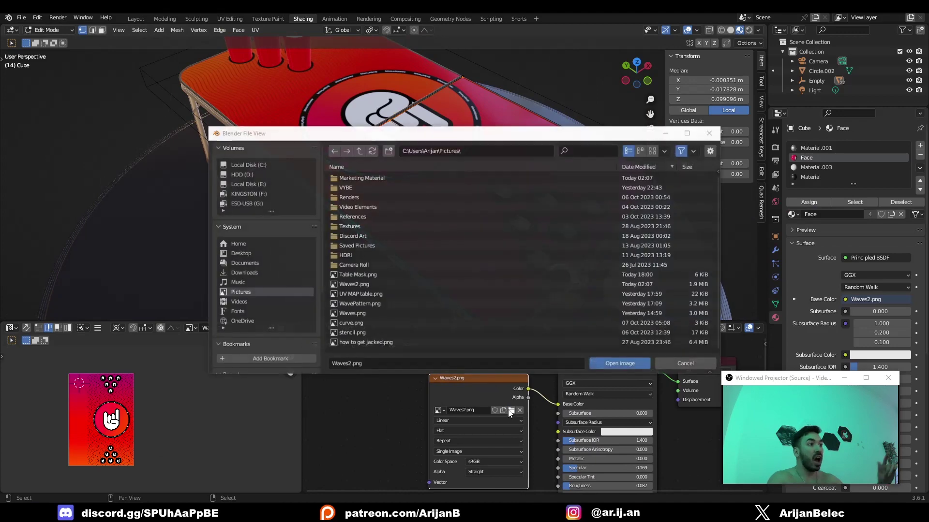
{"action": "double_click", "coordinate": [377, 276]}
Return to Object Mode, box-select the cups above the tabletop in wireframe view, and move them 1 m down along Z
{"action": "middle_click_drag", "start_coordinate": [377, 277], "coordinate": [244, 86]}
{"action": "key", "text": "Tab"}
{"action": "key", "text": "shift+z"}
{"action": "key", "text": "alt+a"}
{"action": "key", "text": "b"}
{"action": "left_click_drag", "start_coordinate": [237, 78], "coordinate": [325, 113]}
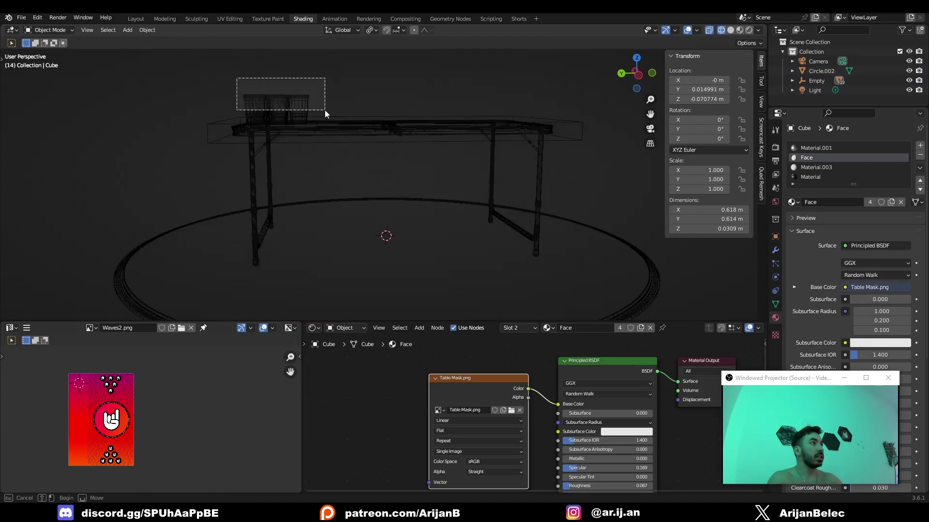
{"action": "scroll", "coordinate": [356, 179], "scroll_direction": "down", "scroll_amount": 4}
{"action": "key", "text": "g"}
{"action": "key", "text": "z"}
{"action": "left_click", "coordinate": [376, 263]}
{"action": "middle_click_drag", "start_coordinate": [375, 189], "coordinate": [460, 243]}
{"action": "key", "text": "shift+z"}
Move the Table Mask.png texture node farther from the Principled BSDF node and widen the shader node editor
{"action": "scroll", "coordinate": [410, 158], "scroll_direction": "up", "scroll_amount": 3}
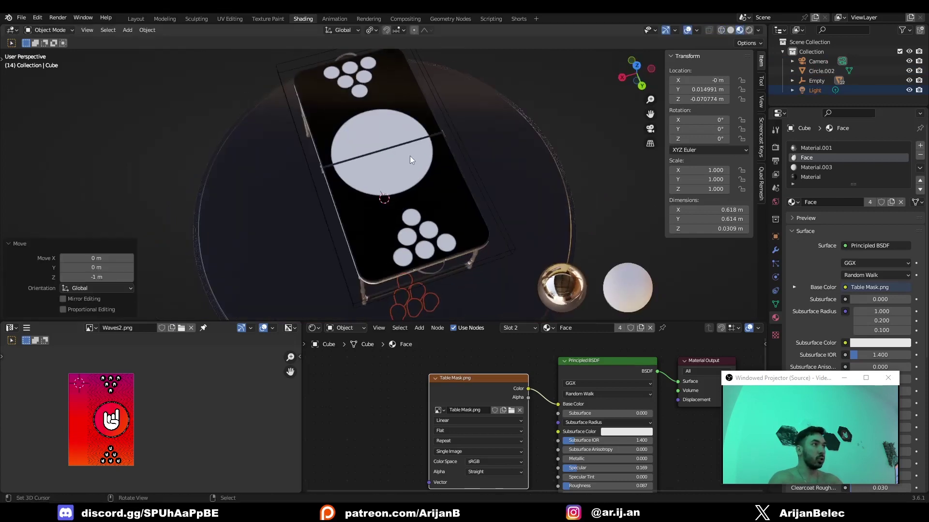
{"action": "middle_click_drag", "start_coordinate": [410, 158], "coordinate": [412, 193], "text": "shift"}
{"action": "middle_click_drag", "start_coordinate": [412, 193], "coordinate": [479, 183]}
{"action": "left_click_drag", "start_coordinate": [482, 381], "coordinate": [430, 373]}
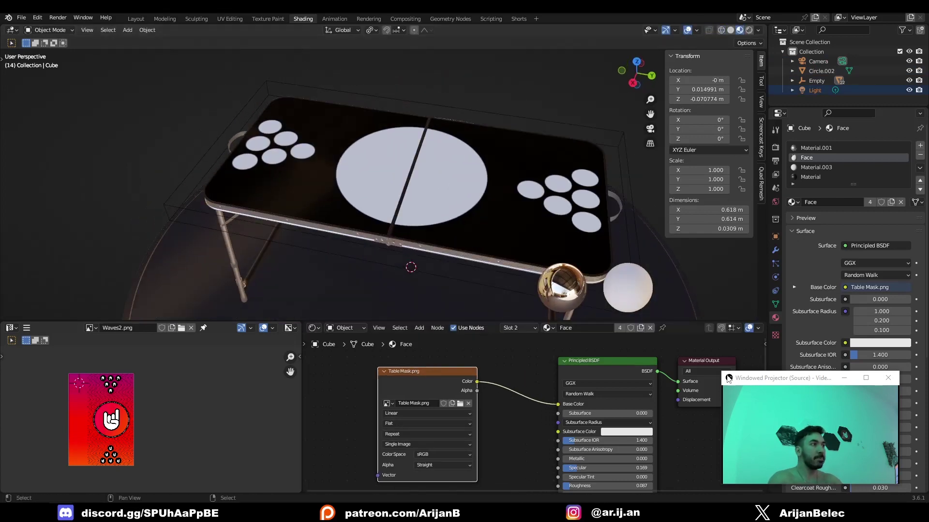
{"action": "left_click_drag", "start_coordinate": [778, 385], "coordinate": [802, 385]}
{"action": "scroll", "coordinate": [422, 236], "scroll_direction": "down", "scroll_amount": 1}
{"action": "middle_click_drag", "start_coordinate": [423, 236], "coordinate": [419, 216]}
{"action": "left_click_drag", "start_coordinate": [431, 373], "coordinate": [379, 370]}
{"action": "scroll", "coordinate": [310, 208], "scroll_direction": "down", "scroll_amount": 4}
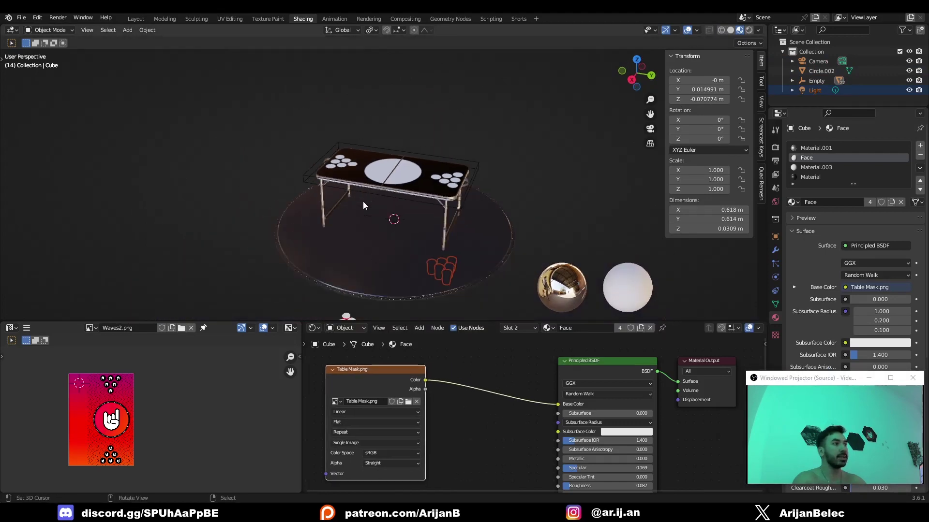
{"action": "middle_click_drag", "start_coordinate": [305, 203], "coordinate": [387, 237]}
{"action": "scroll", "coordinate": [396, 247], "scroll_direction": "up", "scroll_amount": 3}
{"action": "left_click_drag", "start_coordinate": [300, 347], "coordinate": [188, 347]}
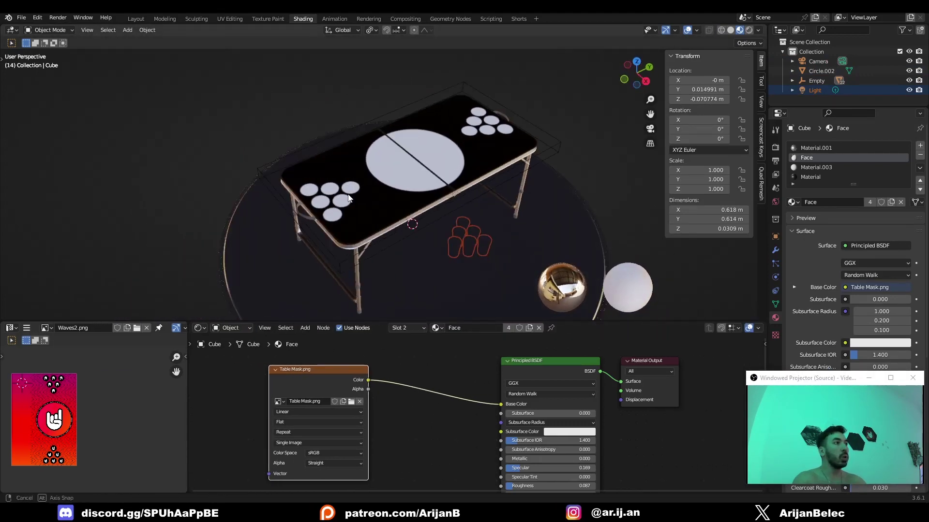
Disconnect the Table Mask.png texture from the Principled BSDF's Base Color and move its node farther away to make room
{"action": "scroll", "coordinate": [390, 168], "scroll_direction": "up", "scroll_amount": 3}
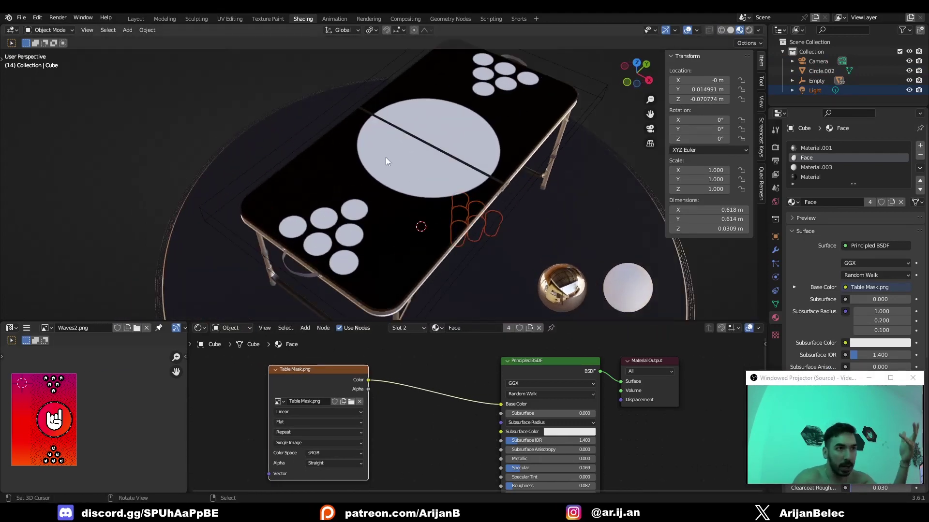
{"action": "middle_click_drag", "start_coordinate": [385, 158], "coordinate": [411, 170]}
{"action": "scroll", "coordinate": [523, 168], "scroll_direction": "down", "scroll_amount": 3}
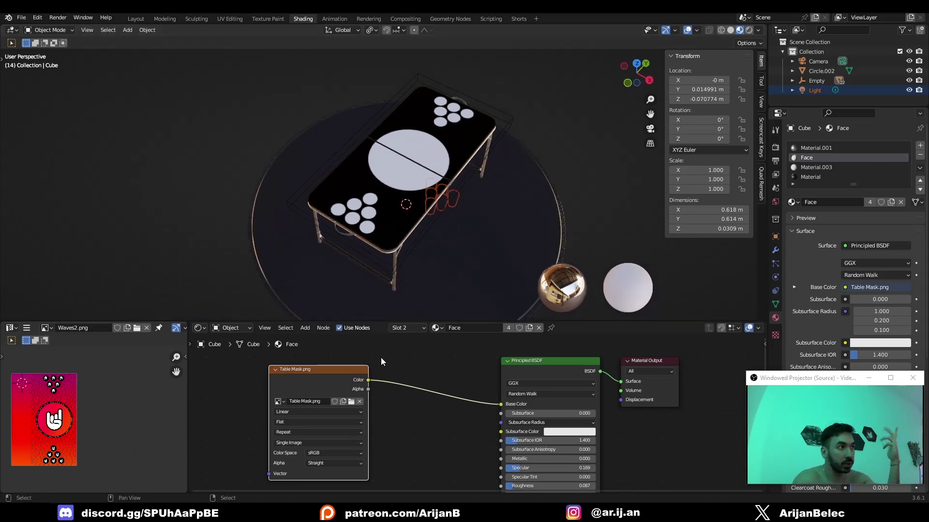
{"action": "middle_click_drag", "start_coordinate": [382, 358], "coordinate": [388, 360]}
{"action": "left_click_drag", "start_coordinate": [505, 405], "coordinate": [455, 410]}
{"action": "left_click_drag", "start_coordinate": [338, 379], "coordinate": [274, 362]}
Add a Mix Color node before the Principled BSDF and connect the Table Mask.png Color output to its Factor input
{"action": "key", "text": "shift+a"}
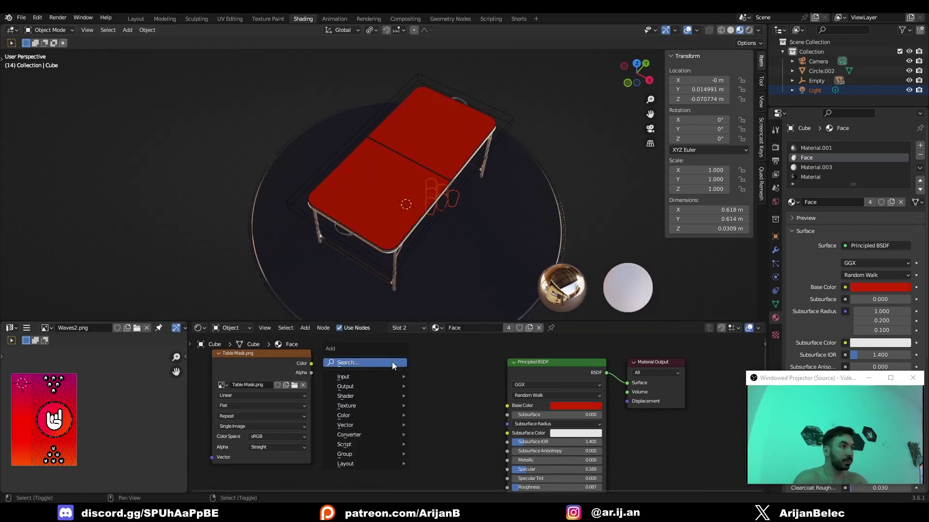
{"action": "type", "text": "mix"}
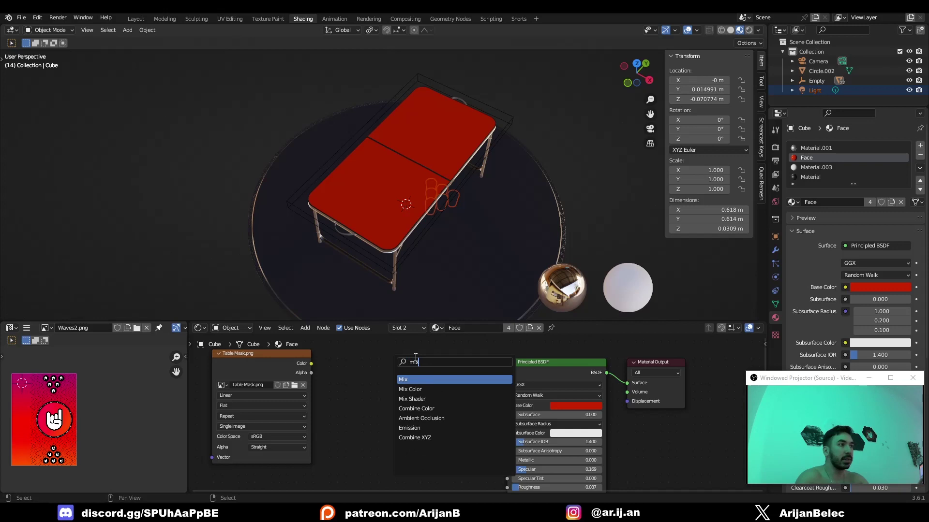
{"action": "left_click", "coordinate": [409, 390]}
{"action": "left_click", "coordinate": [420, 385]}
{"action": "scroll", "coordinate": [470, 384], "scroll_direction": "up", "scroll_amount": 1}
{"action": "middle_click_drag", "start_coordinate": [471, 384], "coordinate": [498, 407]}
{"action": "middle_click_drag", "start_coordinate": [425, 397], "coordinate": [433, 370]}
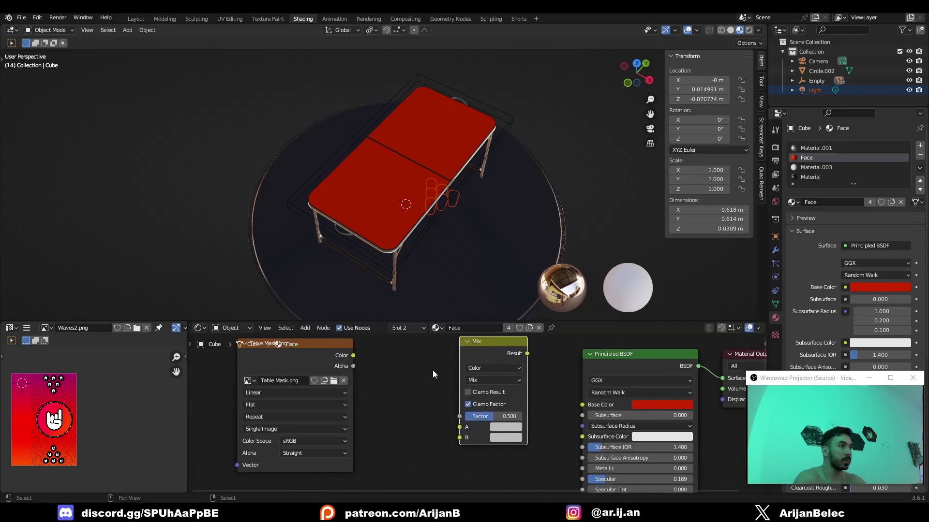
{"action": "middle_click_drag", "start_coordinate": [408, 404], "coordinate": [414, 423]}
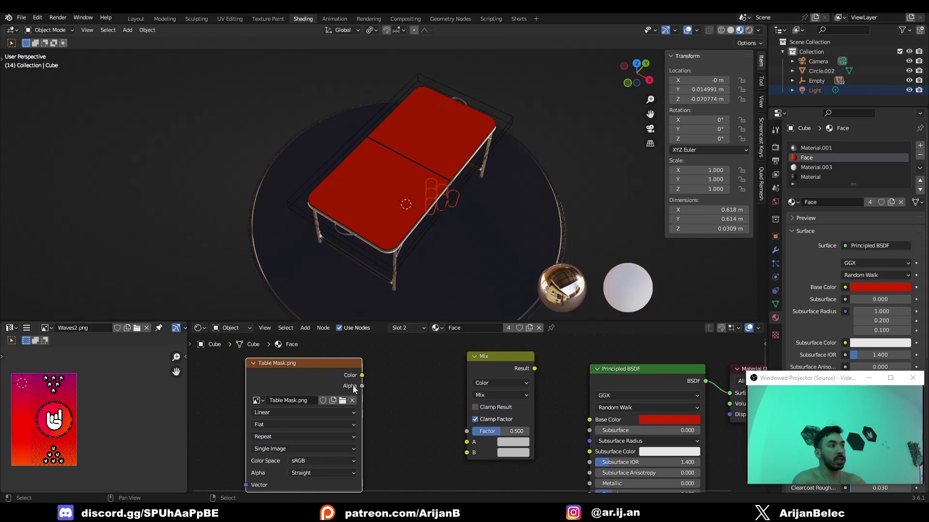
{"action": "left_click_drag", "start_coordinate": [363, 376], "coordinate": [465, 433]}
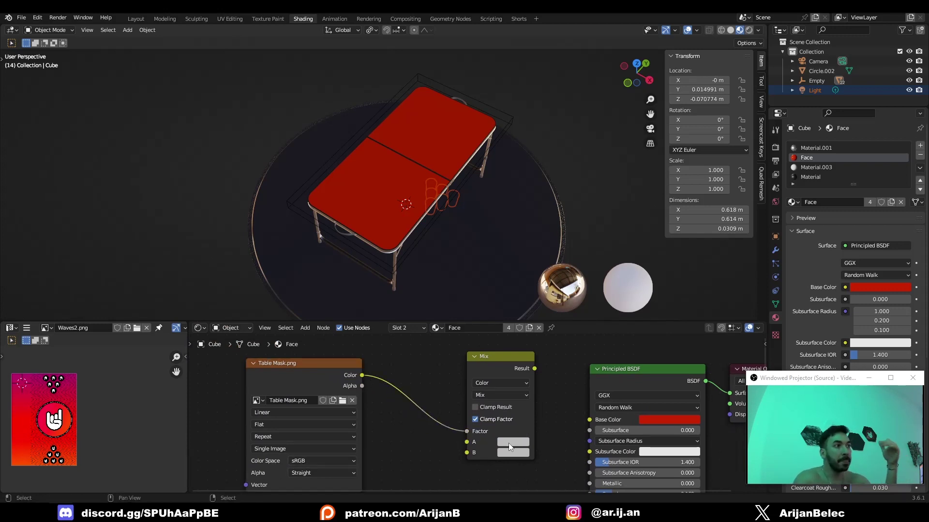
{"action": "left_click", "coordinate": [338, 389]}
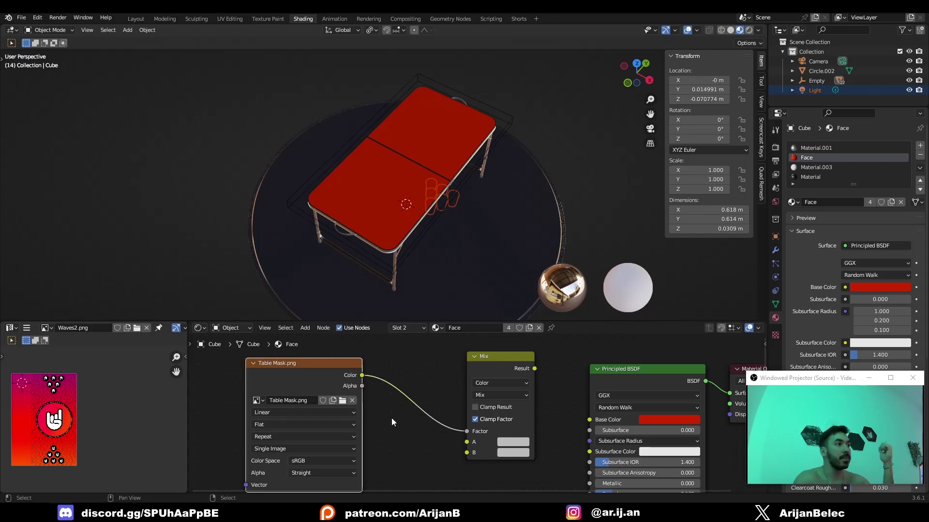
Set the Mix node's color A to a bluish purple and connect its Result to the Principled BSDF's Base Color
{"action": "left_click", "coordinate": [507, 442]}
{"action": "left_click_drag", "start_coordinate": [519, 408], "coordinate": [566, 409]}
{"action": "left_click", "coordinate": [560, 335]}
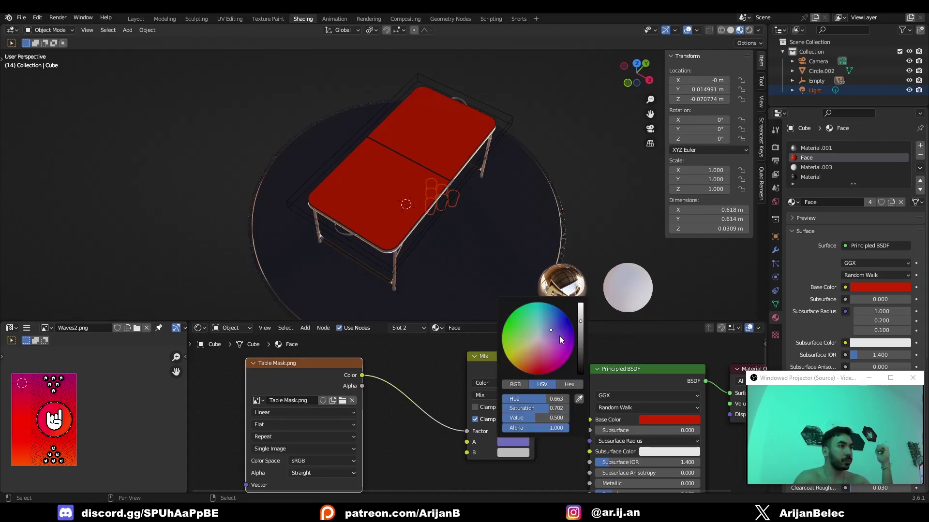
{"action": "left_click_drag", "start_coordinate": [534, 368], "coordinate": [600, 422]}
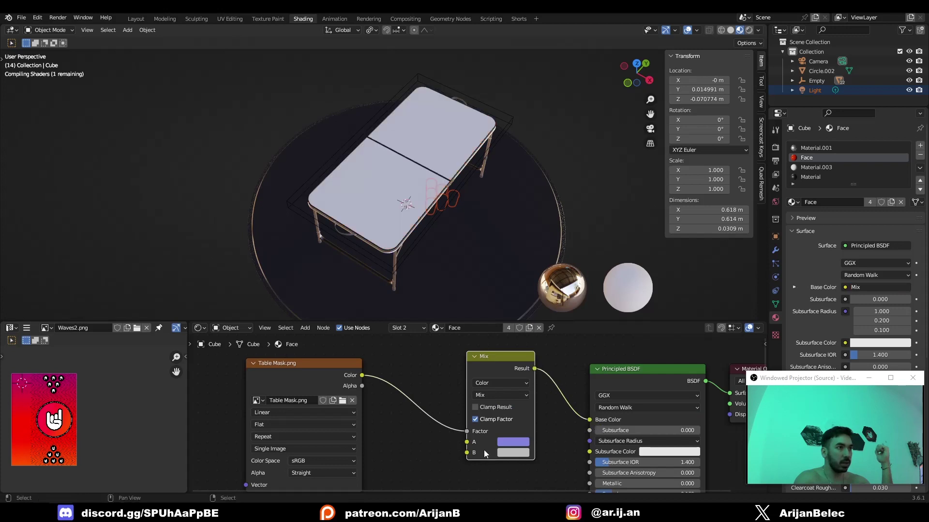
Try a pinkish red for the Mix node's color A and darken it to black
{"action": "left_click", "coordinate": [510, 440]}
{"action": "left_click_drag", "start_coordinate": [532, 399], "coordinate": [518, 399]}
{"action": "left_click_drag", "start_coordinate": [521, 355], "coordinate": [550, 369]}
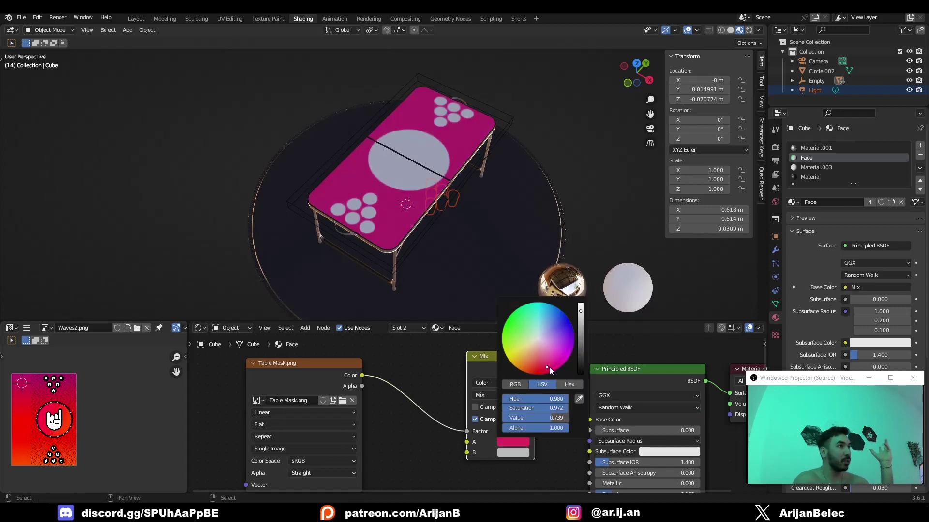
{"action": "left_click_drag", "start_coordinate": [580, 313], "coordinate": [581, 378]}
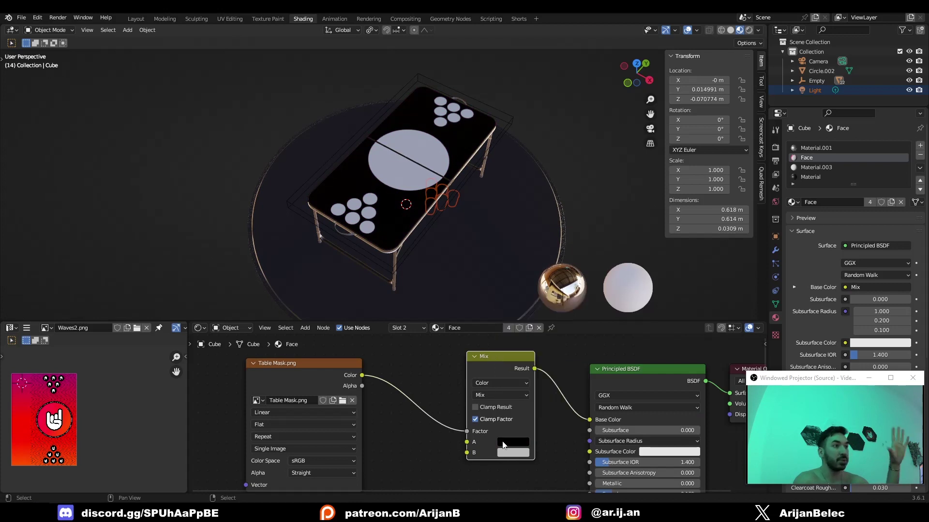
{"action": "mouse_move", "coordinate": [450, 290]}
{"action": "middle_mouse_down"}
{"action": "mouse_move", "coordinate": [450, 234]}
{"action": "mouse_move", "coordinate": [464, 290]}
{"action": "middle_mouse_up"}
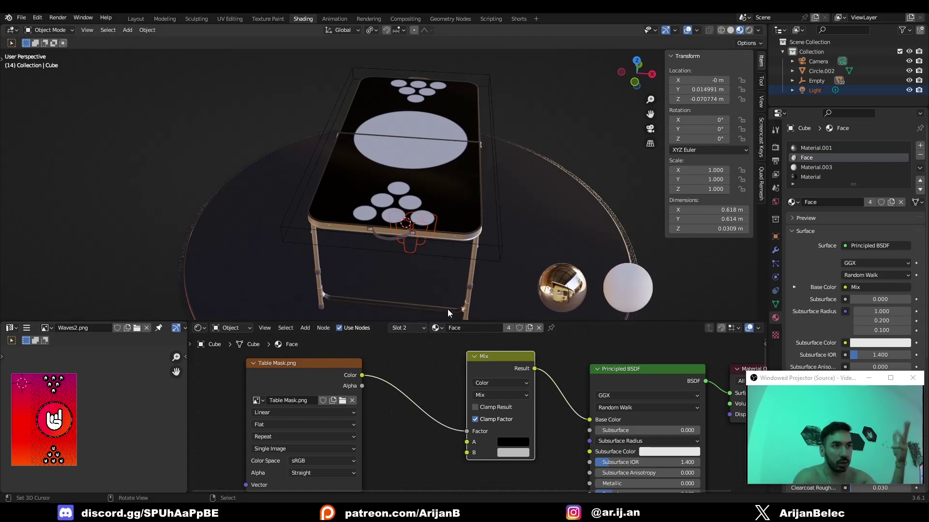
{"action": "middle_click_drag", "start_coordinate": [378, 193], "coordinate": [456, 225]}
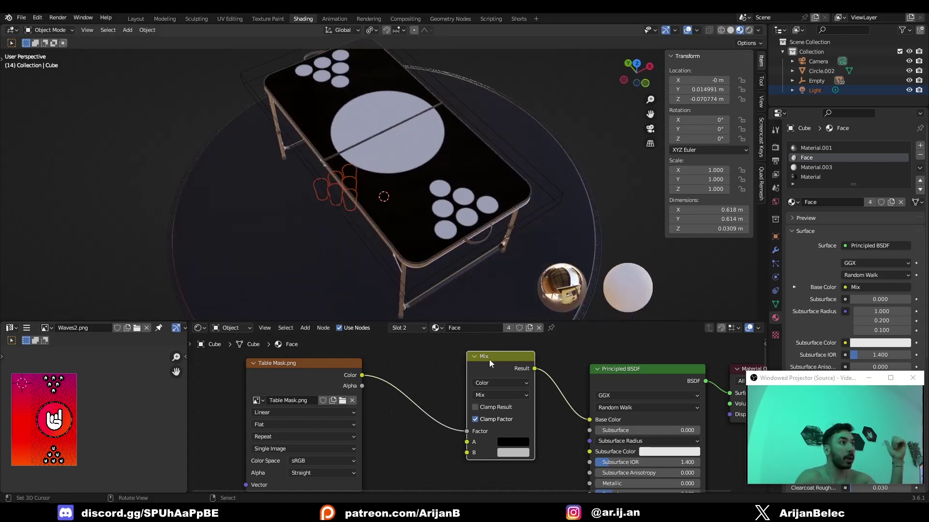
Set the Mix node's color A to yellow-green and its color B to red
{"action": "left_click", "coordinate": [520, 443]}
{"action": "left_click_drag", "start_coordinate": [579, 348], "coordinate": [580, 307]}
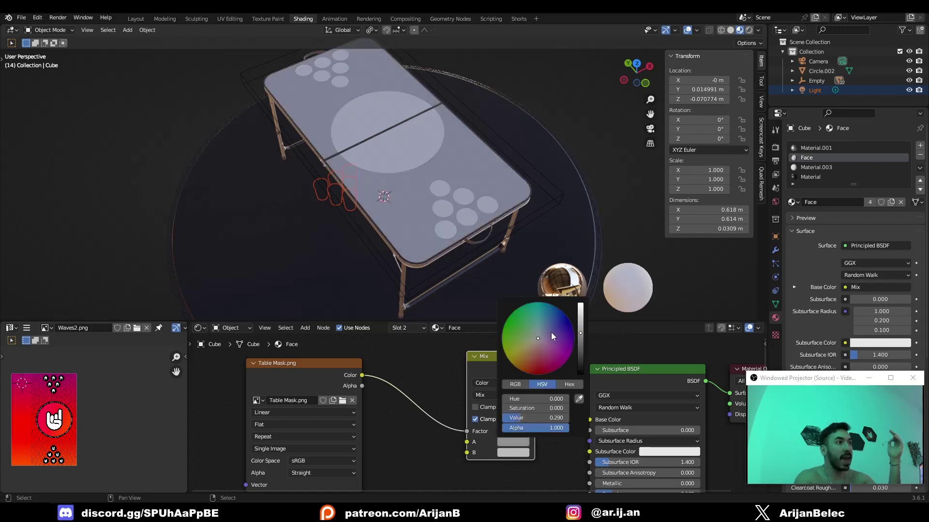
{"action": "left_click", "coordinate": [550, 332]}
{"action": "left_click", "coordinate": [512, 455]}
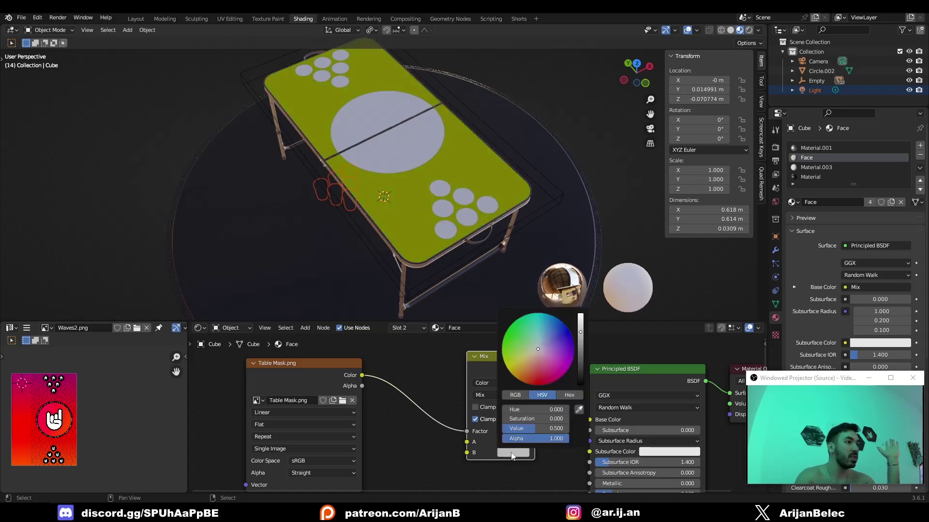
{"action": "mouse_move", "coordinate": [532, 377]}
{"action": "left_mouse_down"}
{"action": "mouse_move", "coordinate": [541, 378]}
{"action": "mouse_move", "coordinate": [532, 384]}
{"action": "left_mouse_up"}
{"action": "middle_click_drag", "start_coordinate": [400, 180], "coordinate": [446, 182]}
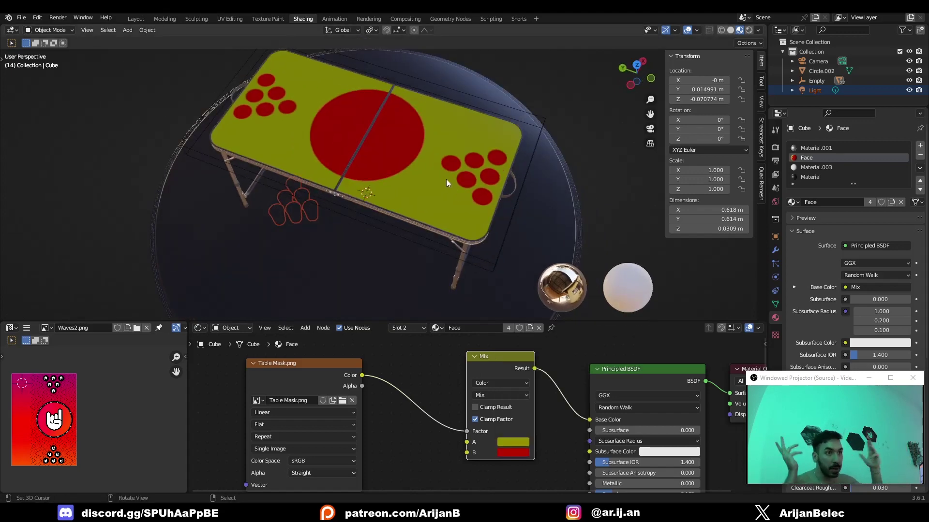
Move the Table Mask.png texture node farther away from the Mix node
{"action": "left_click", "coordinate": [360, 427]}
{"action": "scroll", "coordinate": [370, 429], "scroll_direction": "down", "scroll_amount": 2}
{"action": "key", "text": "g"}
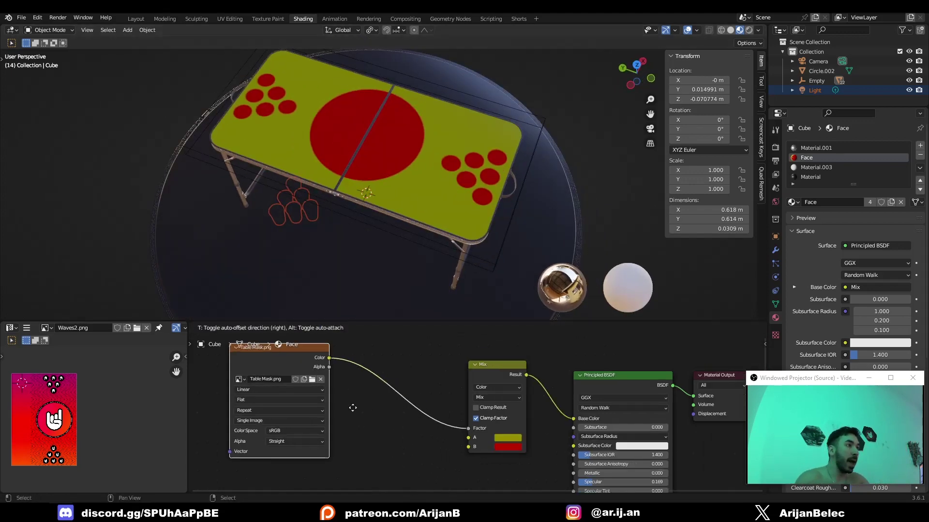
{"action": "left_click", "coordinate": [281, 385]}
Examine the masked areas on the tabletop and the corresponding central logo in the Waves2.png image
{"action": "middle_click_drag", "start_coordinate": [466, 232], "coordinate": [447, 204]}
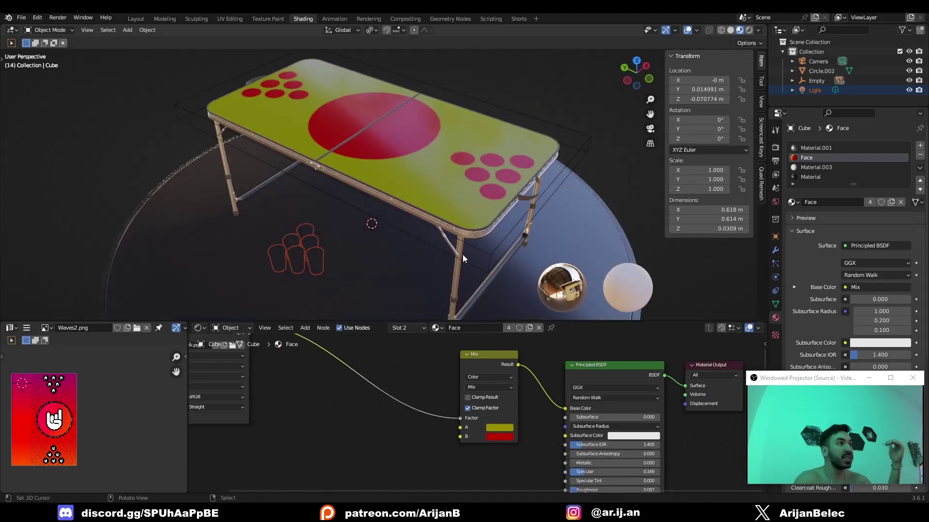
{"action": "scroll", "coordinate": [387, 161], "scroll_direction": "up", "scroll_amount": 2}
{"action": "middle_click_drag", "start_coordinate": [337, 120], "coordinate": [365, 199]}
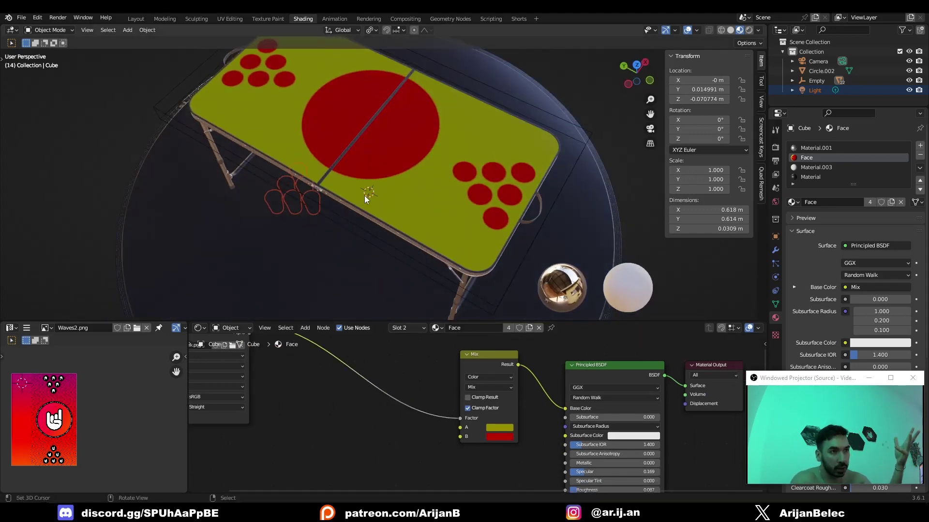
{"action": "scroll", "coordinate": [72, 421], "scroll_direction": "up", "scroll_amount": 8}
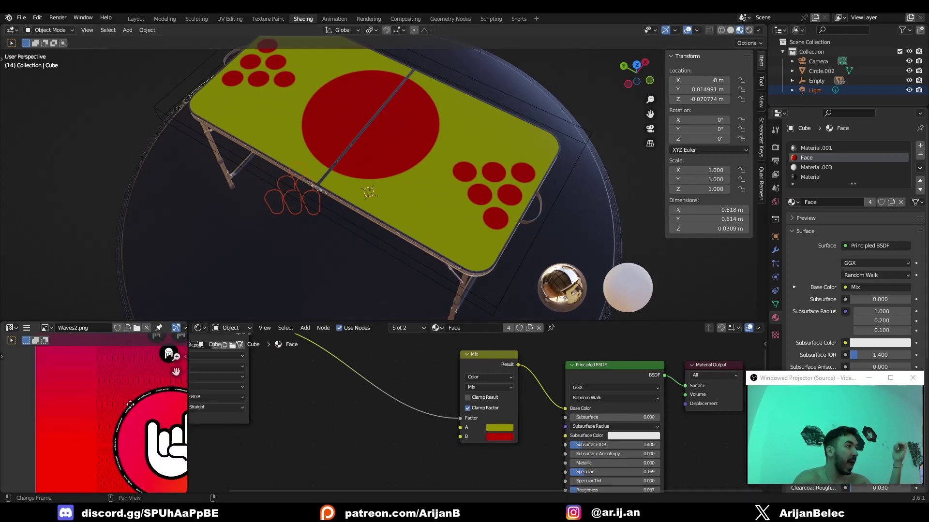
{"action": "middle_click_drag", "start_coordinate": [100, 419], "coordinate": [89, 331]}
{"action": "middle_click_drag", "start_coordinate": [92, 394], "coordinate": [98, 419]}
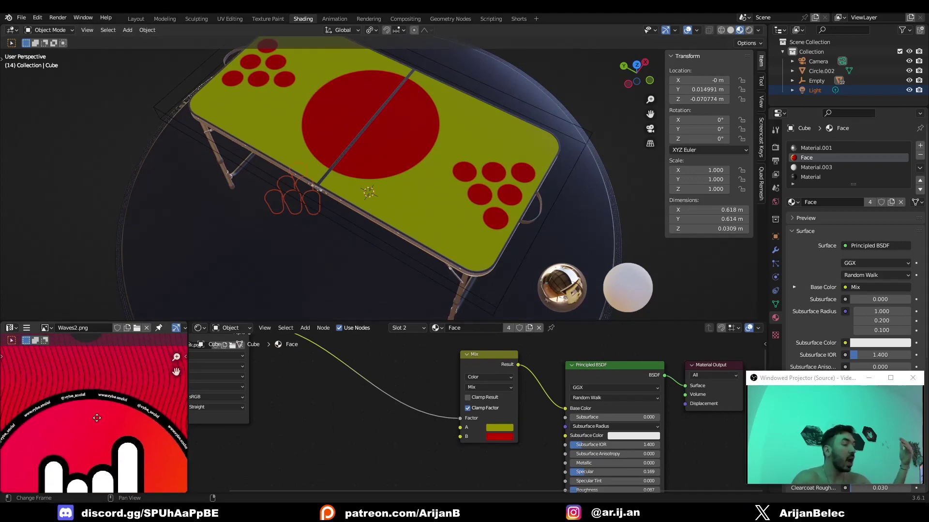
Add an Image Texture node below the Table Mask.png node and load Waves2.png into it
{"action": "scroll", "coordinate": [450, 387], "scroll_direction": "down", "scroll_amount": 2}
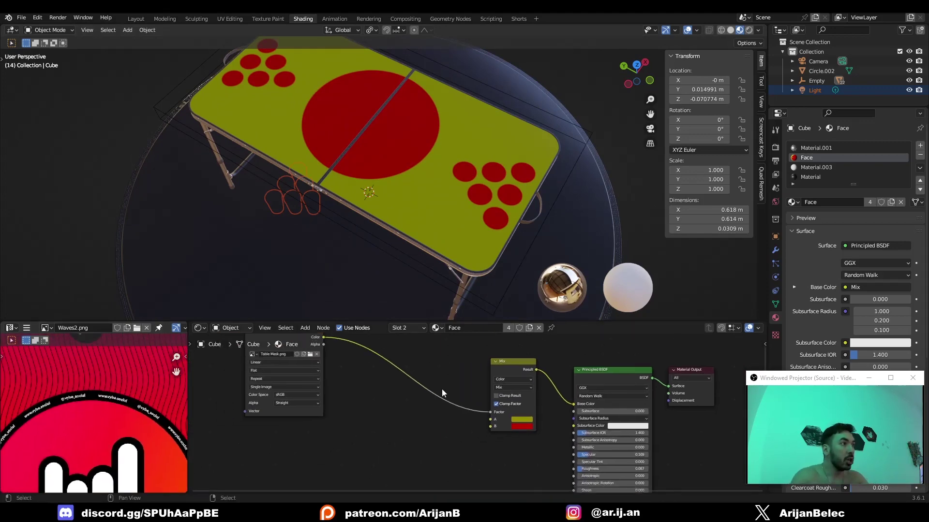
{"action": "key", "text": "shift+a"}
{"action": "type", "text": "image"}
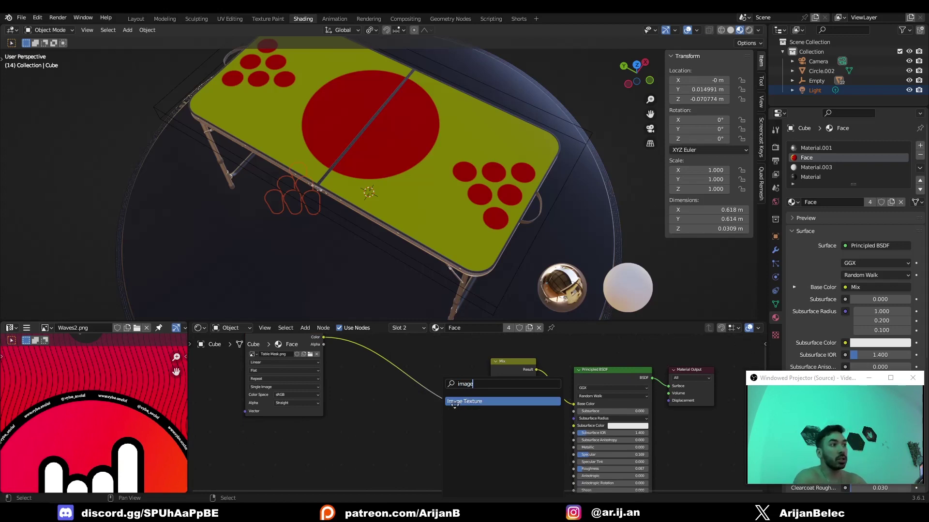
{"action": "key", "text": "Return"}
{"action": "left_click", "coordinate": [290, 444]}
{"action": "middle_click_drag", "start_coordinate": [333, 472], "coordinate": [393, 433]}
{"action": "scroll", "coordinate": [392, 433], "scroll_direction": "up", "scroll_amount": 2}
{"action": "left_click", "coordinate": [352, 425]}
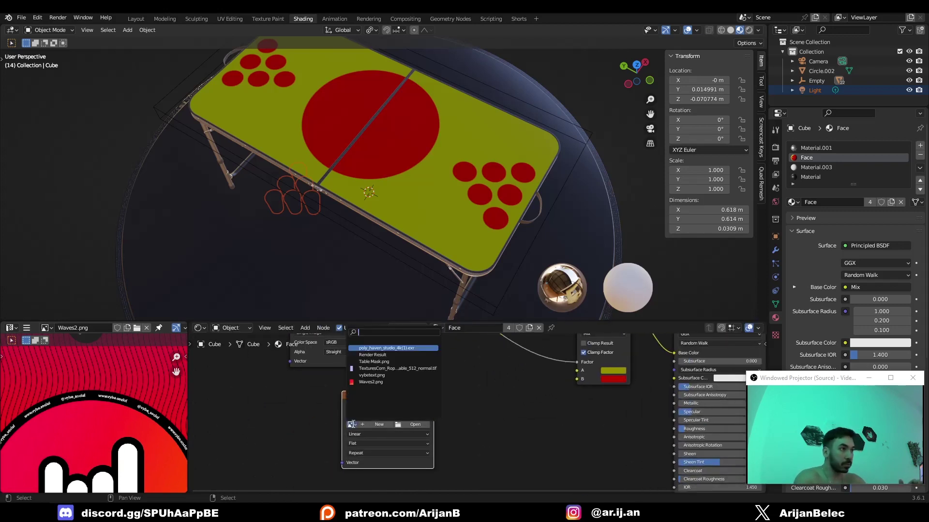
{"action": "left_click", "coordinate": [370, 382]}
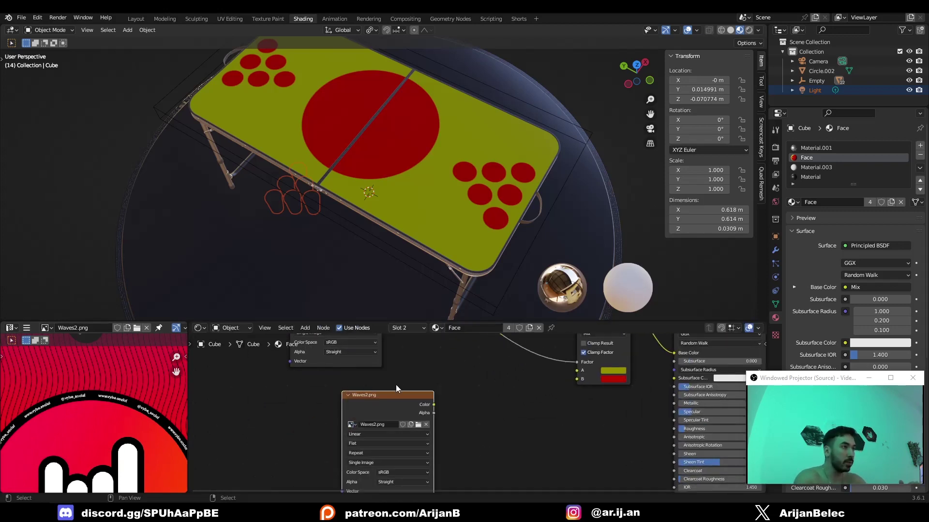
Connect the Waves2.png Color output to the Mix node's A input, and move that link to input B
{"action": "mouse_move", "coordinate": [390, 368]}
{"action": "middle_mouse_down"}
{"action": "mouse_move", "coordinate": [390, 399]}
{"action": "mouse_move", "coordinate": [380, 378]}
{"action": "middle_mouse_up"}
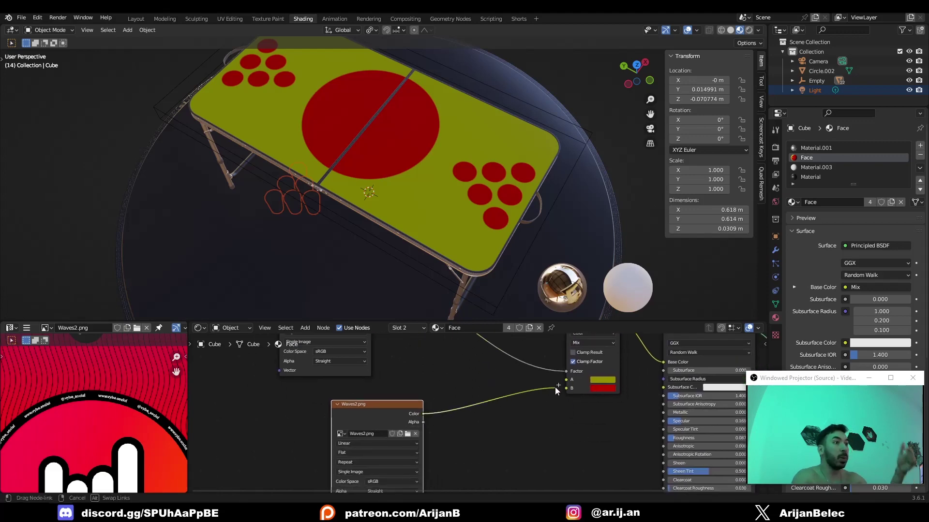
{"action": "left_click_drag", "start_coordinate": [555, 387], "coordinate": [567, 380]}
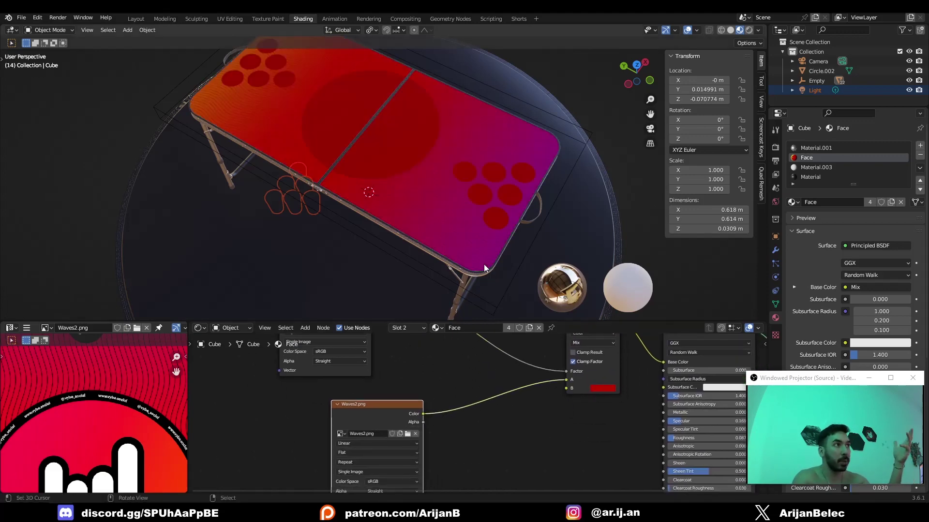
{"action": "middle_click_drag", "start_coordinate": [489, 272], "coordinate": [538, 379]}
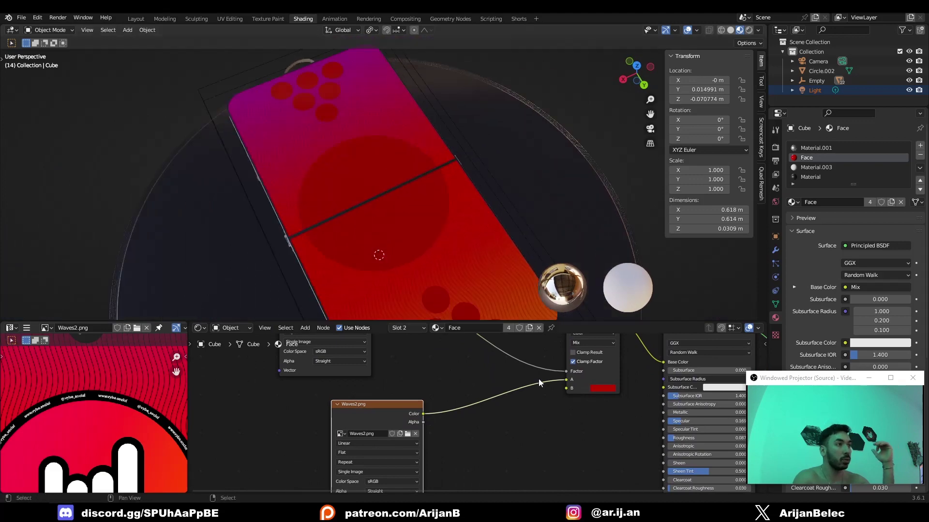
{"action": "left_click_drag", "start_coordinate": [567, 380], "coordinate": [566, 388]}
{"action": "middle_click_drag", "start_coordinate": [300, 216], "coordinate": [436, 186]}
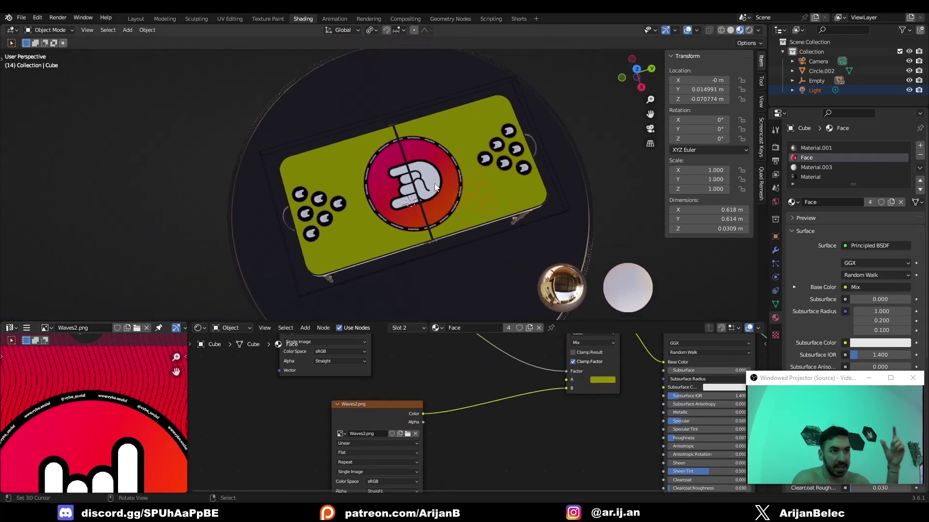
{"action": "middle_click_drag", "start_coordinate": [374, 188], "coordinate": [449, 232]}
Set the Mix node's color A to saturated blue
{"action": "middle_click_drag", "start_coordinate": [618, 393], "coordinate": [591, 393]}
{"action": "left_click", "coordinate": [585, 377]}
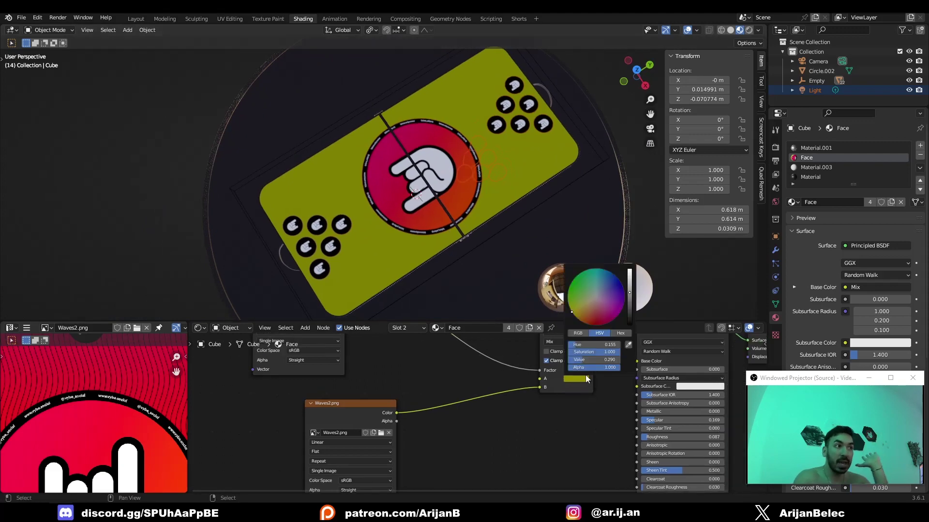
{"action": "left_click_drag", "start_coordinate": [602, 308], "coordinate": [619, 284]}
Move the Waves2.png texture node lower and closer to the Mix node to free space beside input A
{"action": "left_click", "coordinate": [331, 420]}
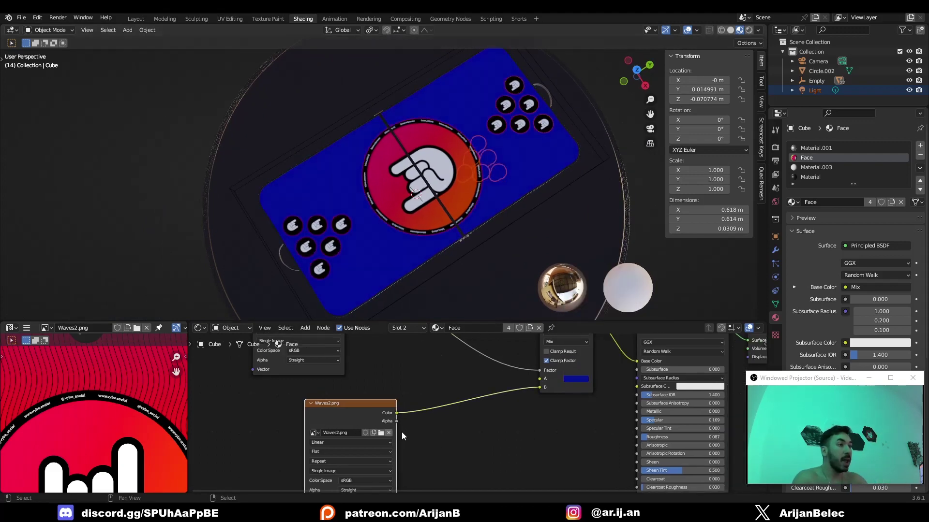
{"action": "key", "text": "g"}
{"action": "left_click", "coordinate": [504, 490]}
Add a Noise Texture node and connect its Color output to the Mix node's A input
{"action": "key", "text": "shift+a"}
{"action": "left_click", "coordinate": [421, 382]}
{"action": "type", "text": "no"}
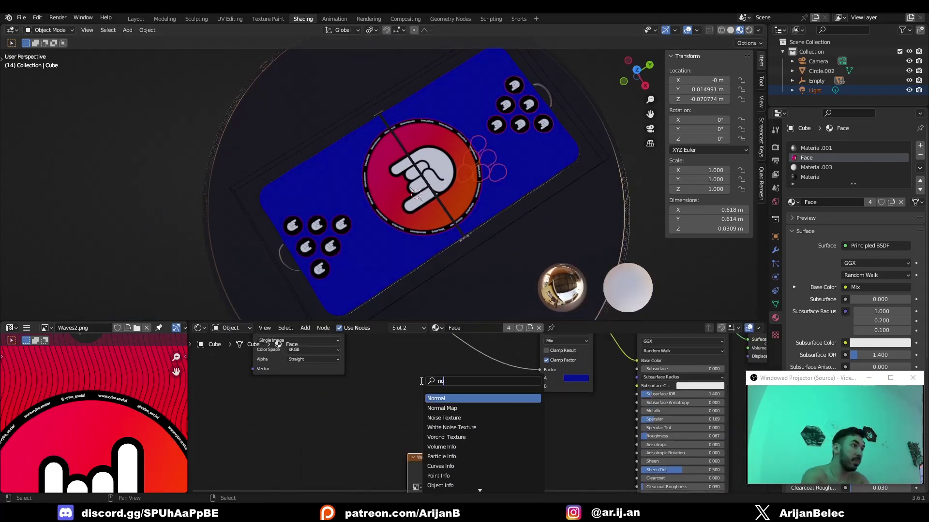
{"action": "type", "text": "ise"}
{"action": "left_click", "coordinate": [443, 398]}
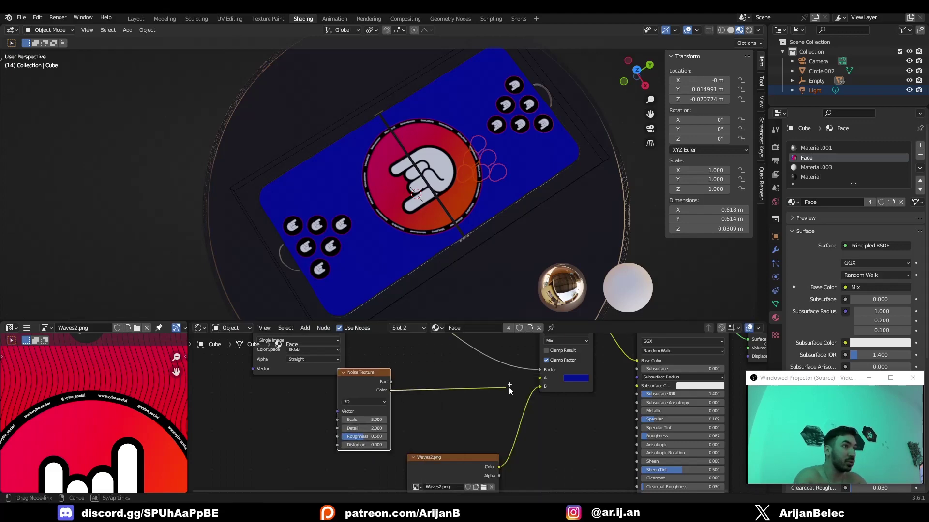
{"action": "left_click_drag", "start_coordinate": [509, 387], "coordinate": [540, 378]}
{"action": "middle_click_drag", "start_coordinate": [393, 234], "coordinate": [430, 224]}
Enlarge the shader node editor to give the material's nodes more height
{"action": "scroll", "coordinate": [405, 372], "scroll_direction": "down", "scroll_amount": 1}
{"action": "left_click_drag", "start_coordinate": [404, 320], "coordinate": [403, 259]}
{"action": "right_click", "coordinate": [315, 297]}
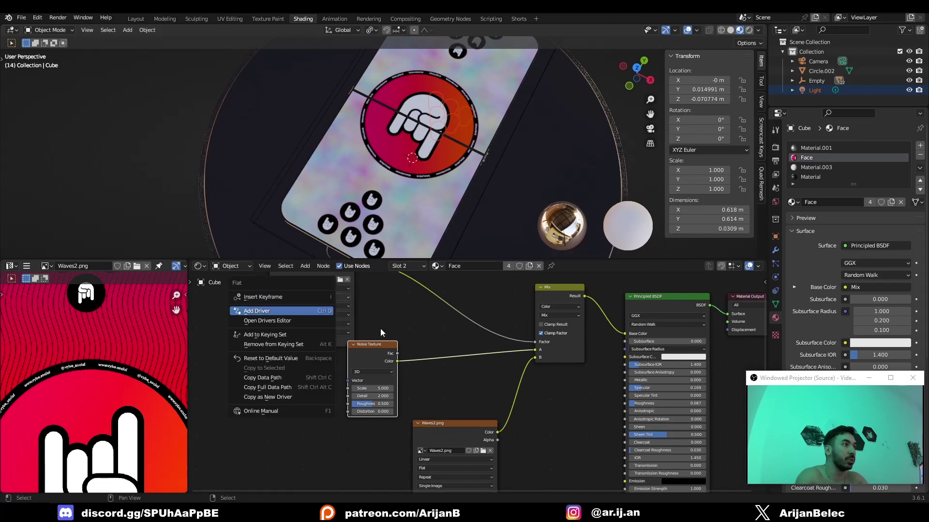
Move the mask image texture and Noise Texture nodes farther from the Mix node to make room between them
{"action": "right_click_drag", "start_coordinate": [349, 342], "coordinate": [304, 318]}
{"action": "left_click_drag", "start_coordinate": [305, 318], "coordinate": [276, 314]}
{"action": "left_click_drag", "start_coordinate": [380, 344], "coordinate": [251, 360]}
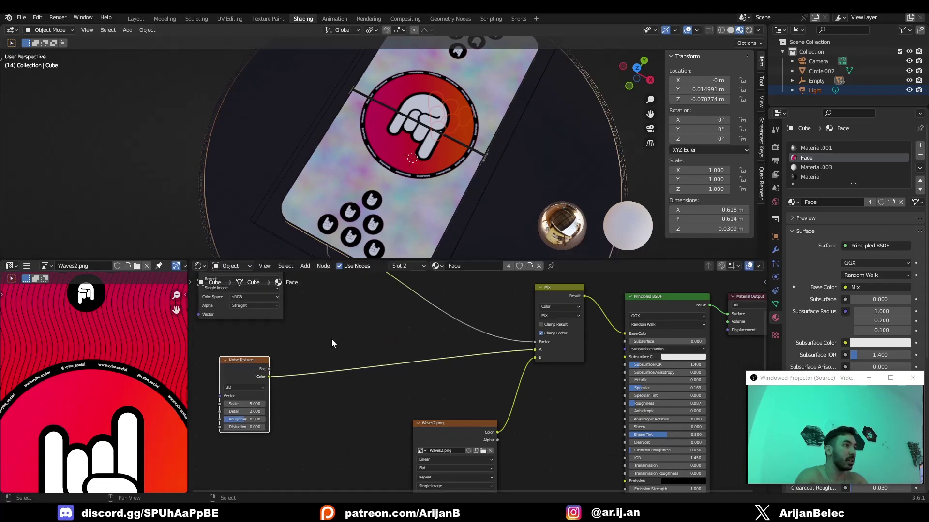
Insert a Color Ramp between the Noise Texture and Mix input A and bring its black and white stops together at about 0.55
{"action": "key", "text": "shift+a"}
{"action": "type", "text": "colo"}
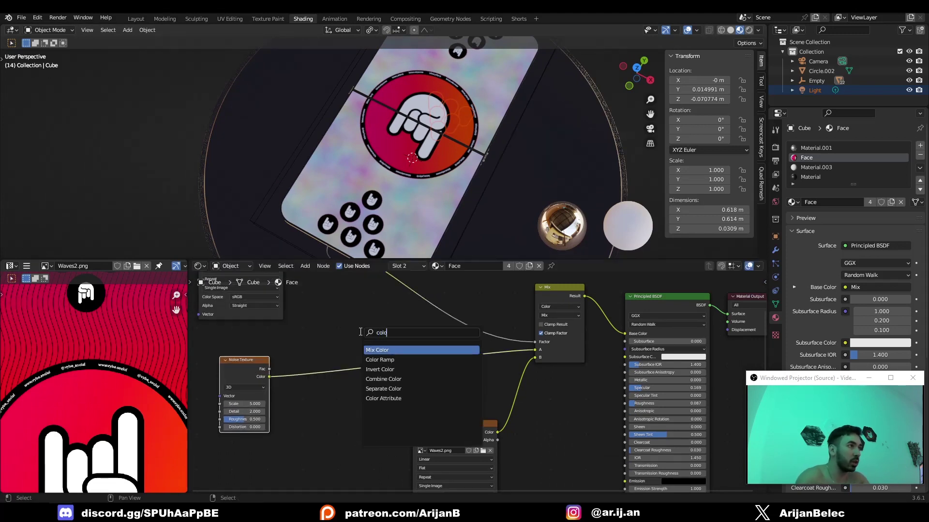
{"action": "left_click", "coordinate": [386, 358]}
{"action": "left_click", "coordinate": [349, 356]}
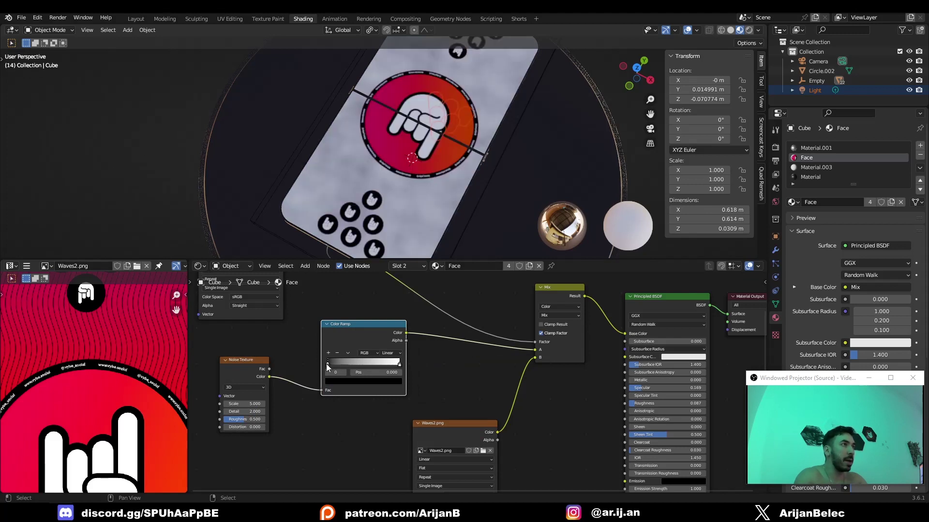
{"action": "left_click_drag", "start_coordinate": [327, 364], "coordinate": [368, 367]}
{"action": "left_click", "coordinate": [368, 367]}
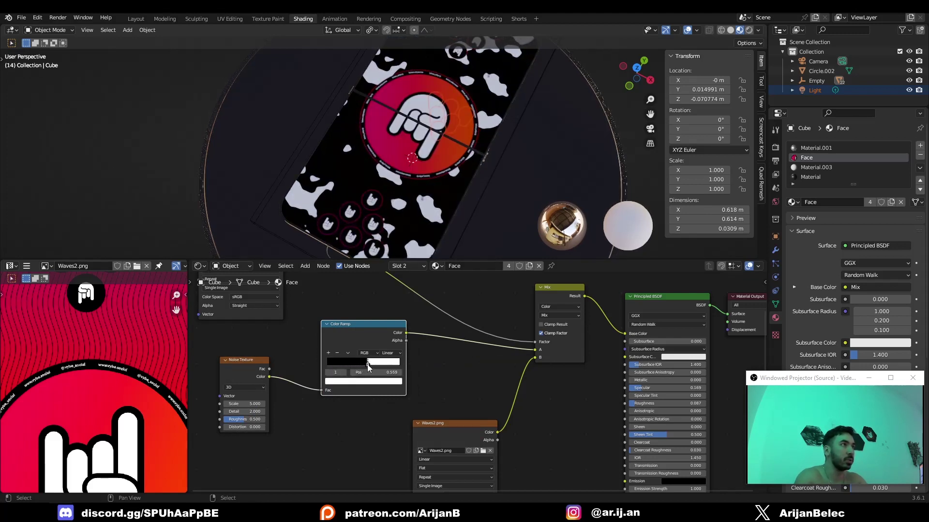
Move the Noise Texture node slightly away from the Color Ramp, try a scale of 1, and raise it to 2
{"action": "left_click_drag", "start_coordinate": [249, 400], "coordinate": [236, 401]}
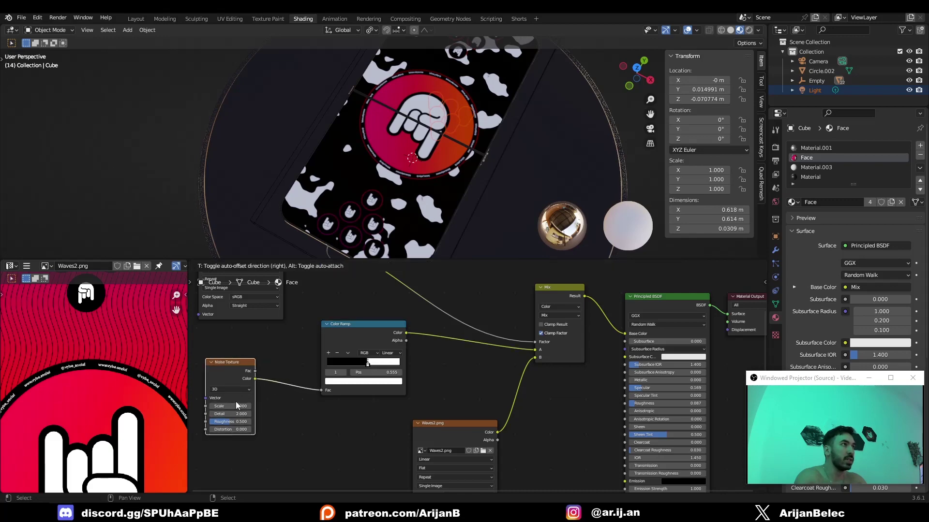
{"action": "double_click", "coordinate": [236, 406]}
{"action": "type", "text": "1"}
{"action": "key", "text": "Return"}
{"action": "middle_click_drag", "start_coordinate": [293, 213], "coordinate": [380, 169]}
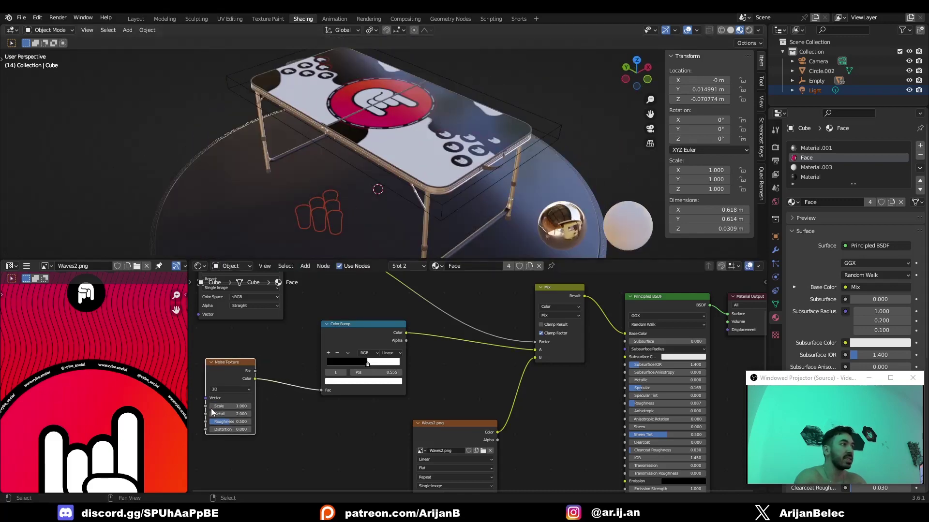
{"action": "type", "text": "2"}
{"action": "key", "text": "Return"}
Switch the Color Ramp's interpolation to Constant and lower its white stop to about 0.48
{"action": "scroll", "coordinate": [436, 358], "scroll_direction": "up", "scroll_amount": 3}
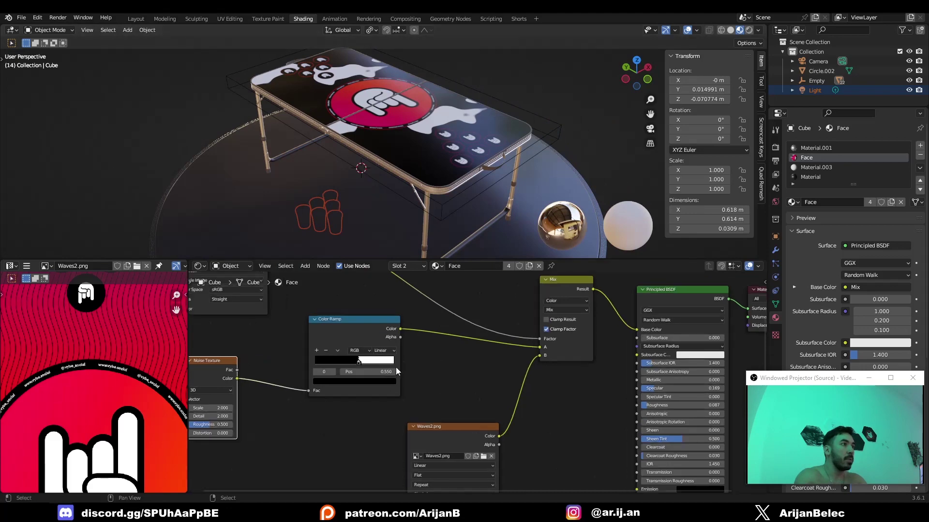
{"action": "left_click", "coordinate": [372, 352]}
{"action": "left_click", "coordinate": [372, 405]}
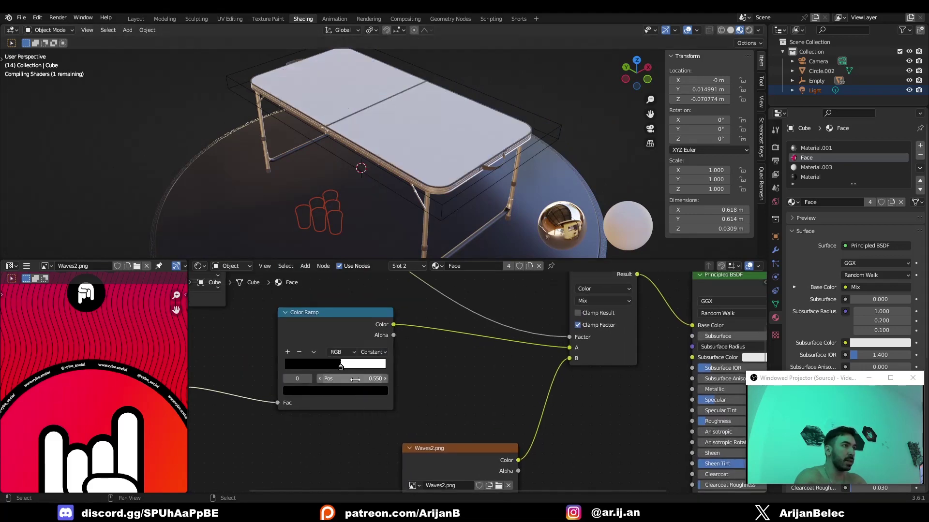
{"action": "left_click_drag", "start_coordinate": [341, 369], "coordinate": [318, 373]}
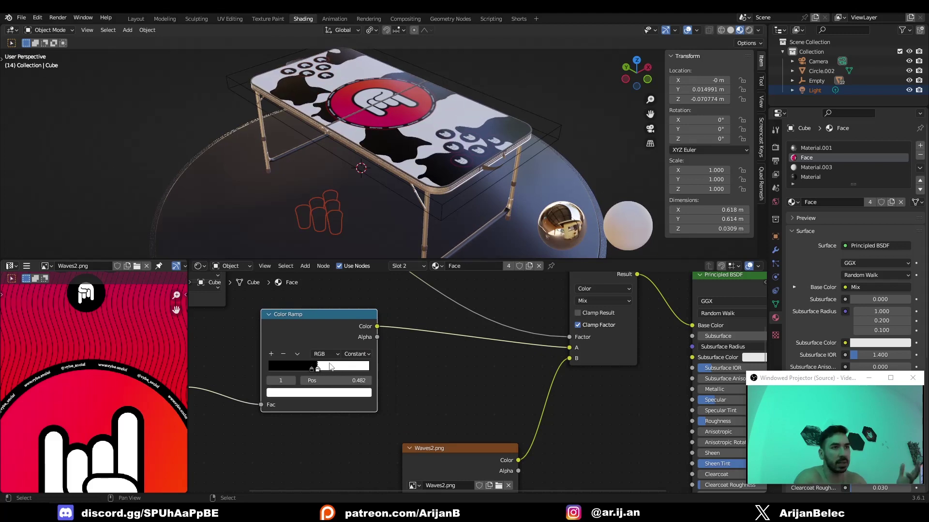
Recolor the Color Ramp's white stop to fully saturated orange and its black stop to dark blue
{"action": "middle_click_drag", "start_coordinate": [324, 370], "coordinate": [376, 405]}
{"action": "left_click", "coordinate": [382, 428]}
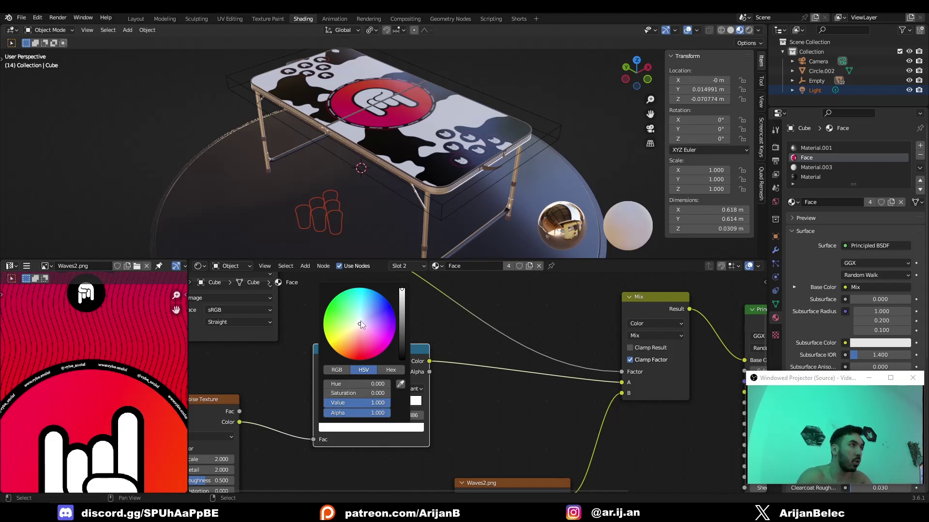
{"action": "mouse_move", "coordinate": [360, 324]}
{"action": "left_mouse_down"}
{"action": "mouse_move", "coordinate": [325, 313]}
{"action": "mouse_move", "coordinate": [338, 354]}
{"action": "left_mouse_up"}
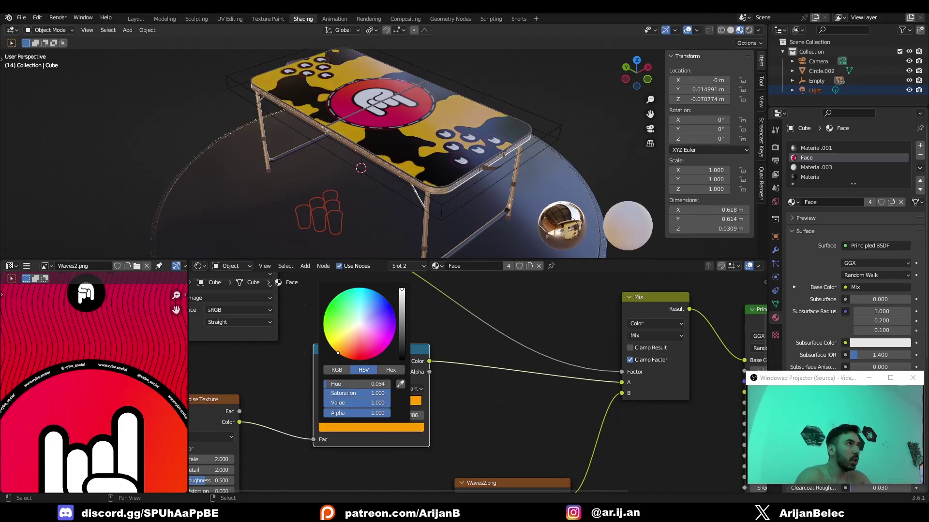
{"action": "left_click", "coordinate": [365, 406]}
{"action": "left_click", "coordinate": [369, 427]}
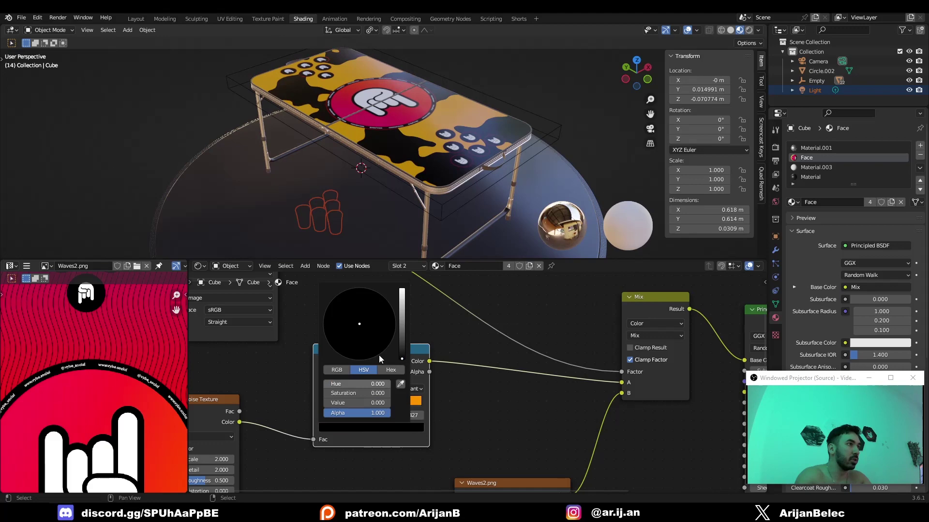
{"action": "left_click", "coordinate": [401, 326]}
{"action": "left_click", "coordinate": [392, 308]}
Set the Noise Texture's scale to 3.3 for a finer blue and orange pattern on the table top
{"action": "middle_click_drag", "start_coordinate": [360, 163], "coordinate": [433, 182]}
{"action": "scroll", "coordinate": [422, 189], "scroll_direction": "down", "scroll_amount": 3}
{"action": "scroll", "coordinate": [428, 416], "scroll_direction": "up", "scroll_amount": 1}
{"action": "middle_click_drag", "start_coordinate": [428, 416], "coordinate": [512, 387]}
{"action": "mouse_move", "coordinate": [272, 433]}
{"action": "left_mouse_down"}
{"action": "mouse_move", "coordinate": [290, 434]}
{"action": "mouse_move", "coordinate": [275, 433]}
{"action": "left_mouse_up"}
{"action": "scroll", "coordinate": [370, 161], "scroll_direction": "up", "scroll_amount": 3}
{"action": "middle_click_drag", "start_coordinate": [369, 161], "coordinate": [421, 159]}
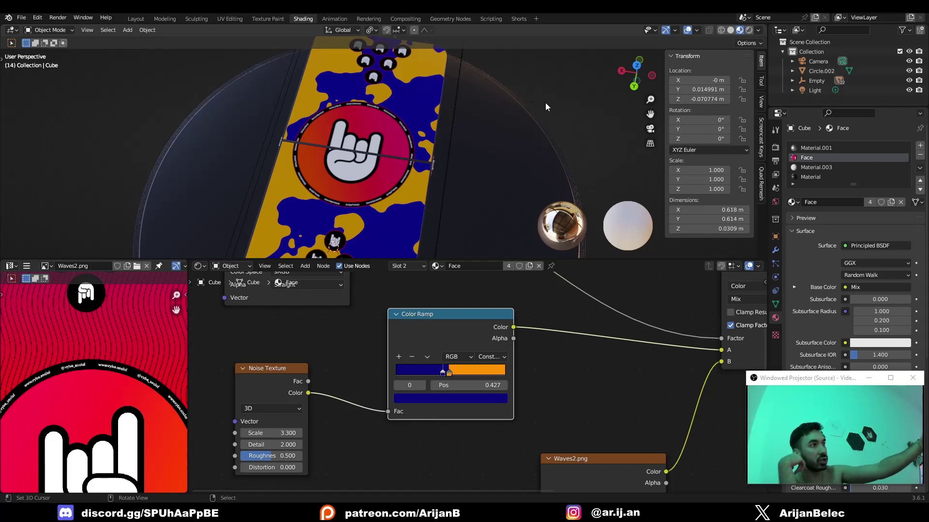
Disconnect Waves2.png from the Mix node's B input and set color B to saturated green with a value of 0.5
{"action": "middle_click_drag", "start_coordinate": [473, 344], "coordinate": [460, 358]}
{"action": "scroll", "coordinate": [309, 411], "scroll_direction": "down", "scroll_amount": 1}
{"action": "middle_click_drag", "start_coordinate": [300, 411], "coordinate": [425, 338]}
{"action": "middle_click_drag", "start_coordinate": [448, 215], "coordinate": [459, 195]}
{"action": "middle_click_drag", "start_coordinate": [617, 444], "coordinate": [486, 427]}
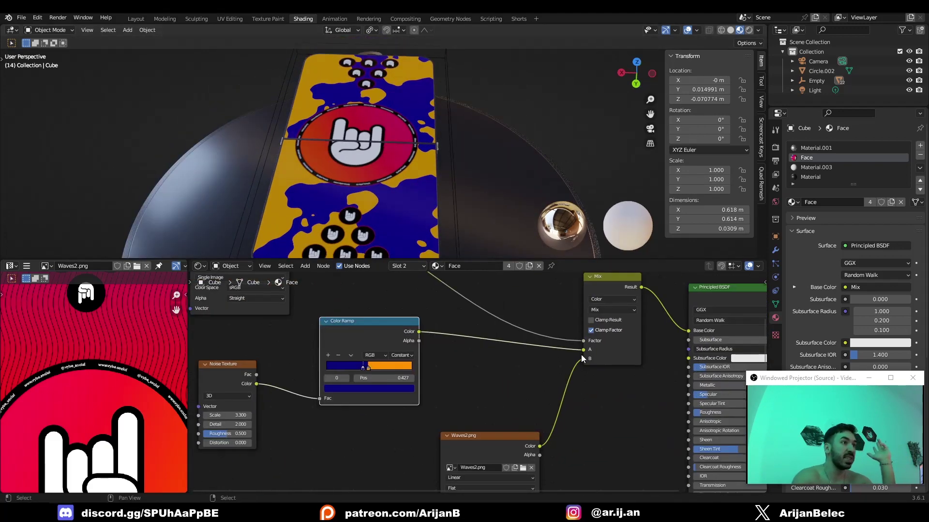
{"action": "left_click_drag", "start_coordinate": [575, 361], "coordinate": [617, 359]}
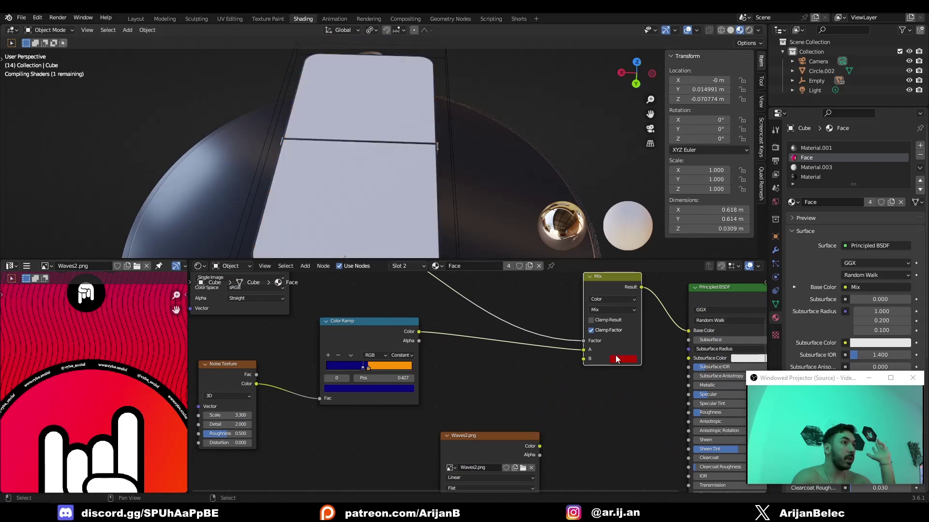
{"action": "left_click", "coordinate": [622, 359]}
{"action": "left_click", "coordinate": [633, 253]}
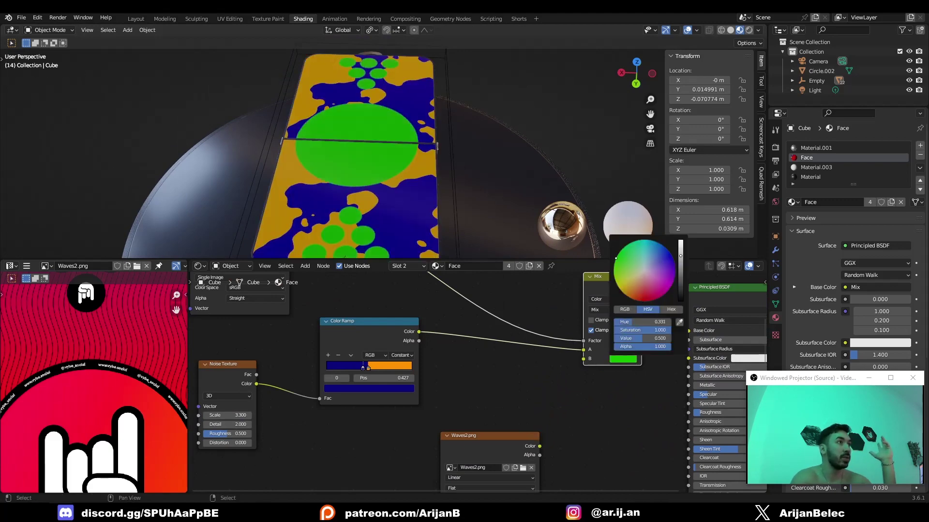
Examine the masked green circles against the patterned background on the table top from several angles
{"action": "middle_click_drag", "start_coordinate": [278, 179], "coordinate": [428, 184]}
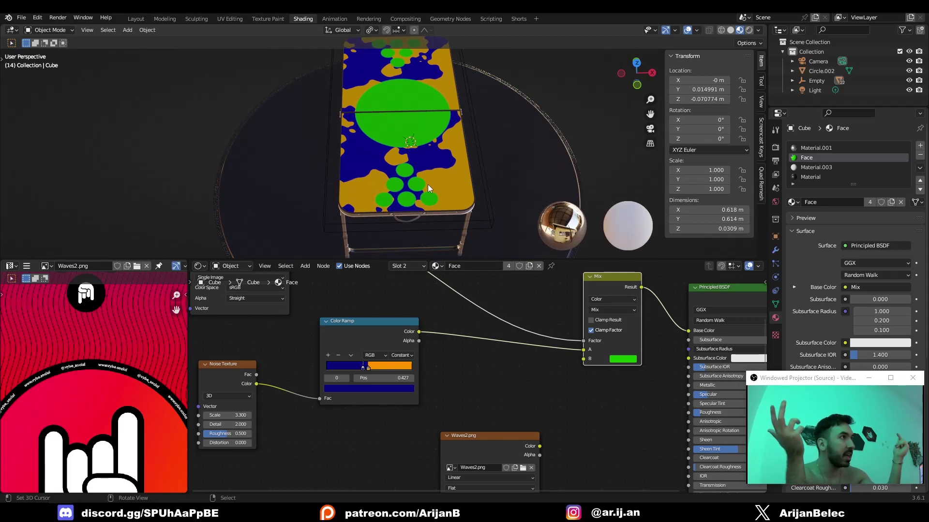
{"action": "mouse_move", "coordinate": [434, 183]}
{"action": "middle_mouse_down"}
{"action": "mouse_move", "coordinate": [419, 195]}
{"action": "mouse_move", "coordinate": [269, 142]}
{"action": "mouse_move", "coordinate": [292, 184]}
{"action": "mouse_move", "coordinate": [391, 206]}
{"action": "mouse_move", "coordinate": [310, 184]}
{"action": "mouse_move", "coordinate": [332, 184]}
{"action": "mouse_move", "coordinate": [350, 168]}
{"action": "mouse_move", "coordinate": [417, 163]}
{"action": "mouse_move", "coordinate": [419, 174]}
{"action": "middle_mouse_up"}
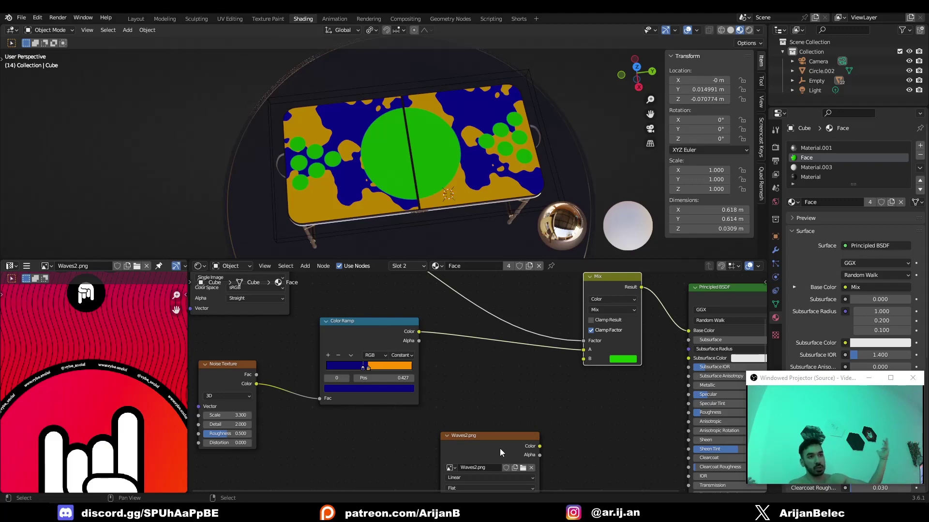
{"action": "middle_click_drag", "start_coordinate": [306, 132], "coordinate": [478, 109]}
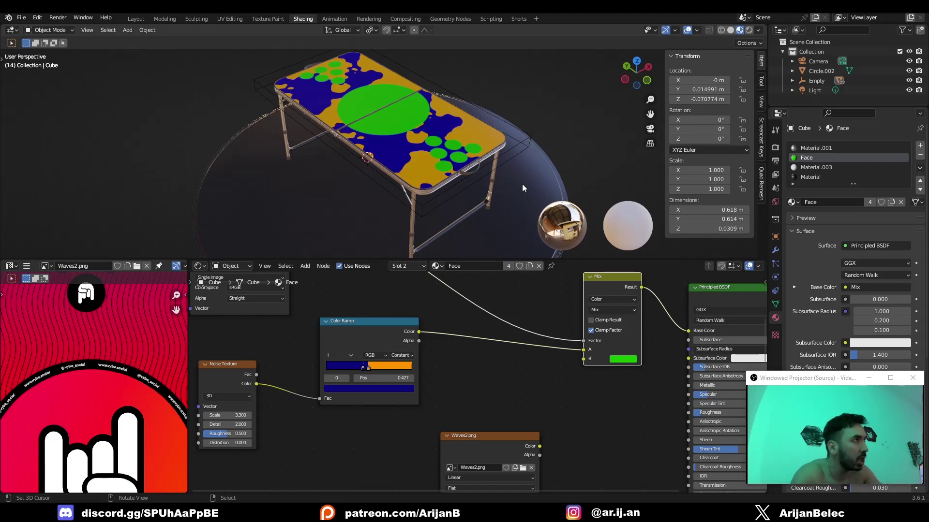
{"action": "middle_click_drag", "start_coordinate": [521, 184], "coordinate": [393, 164]}
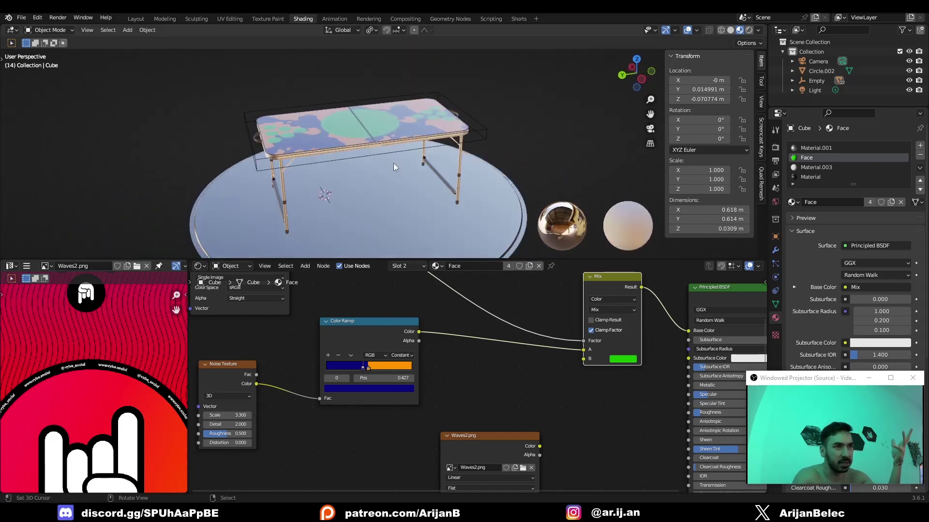
{"action": "middle_click_drag", "start_coordinate": [527, 121], "coordinate": [517, 149]}
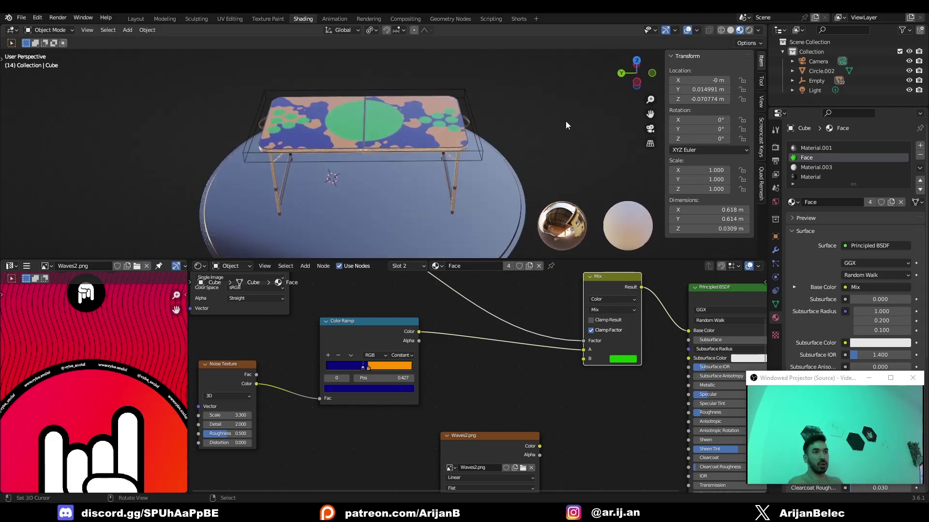
{"action": "middle_click_drag", "start_coordinate": [579, 152], "coordinate": [472, 126]}
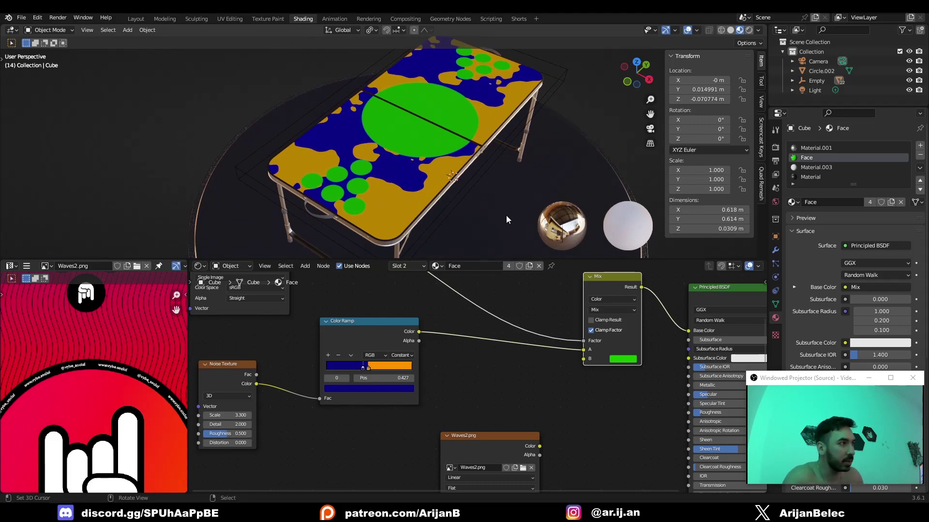
{"action": "scroll", "coordinate": [506, 216], "scroll_direction": "down", "scroll_amount": 2}
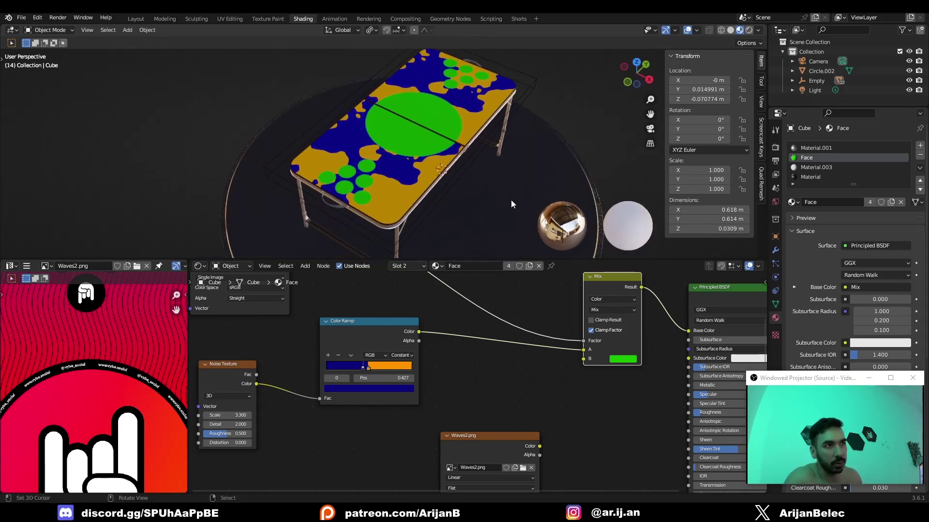
{"action": "middle_click_drag", "start_coordinate": [511, 199], "coordinate": [640, 250]}
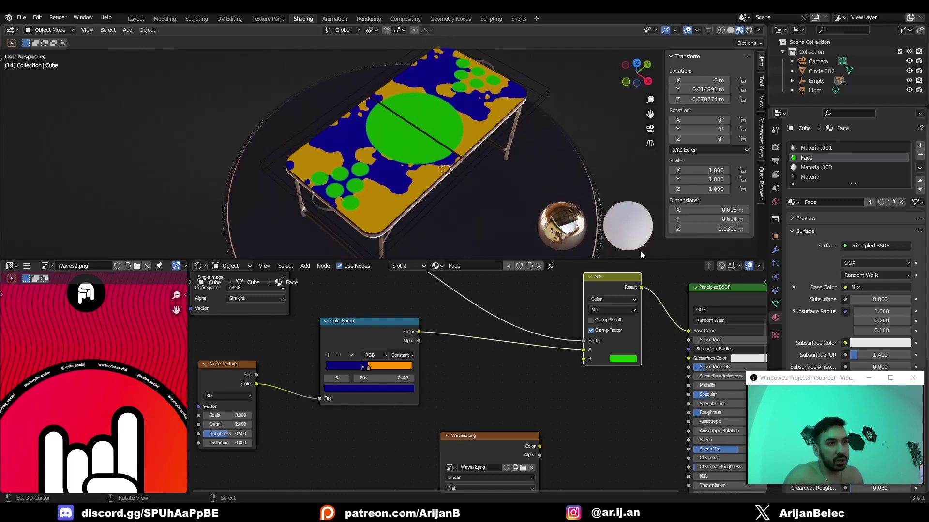